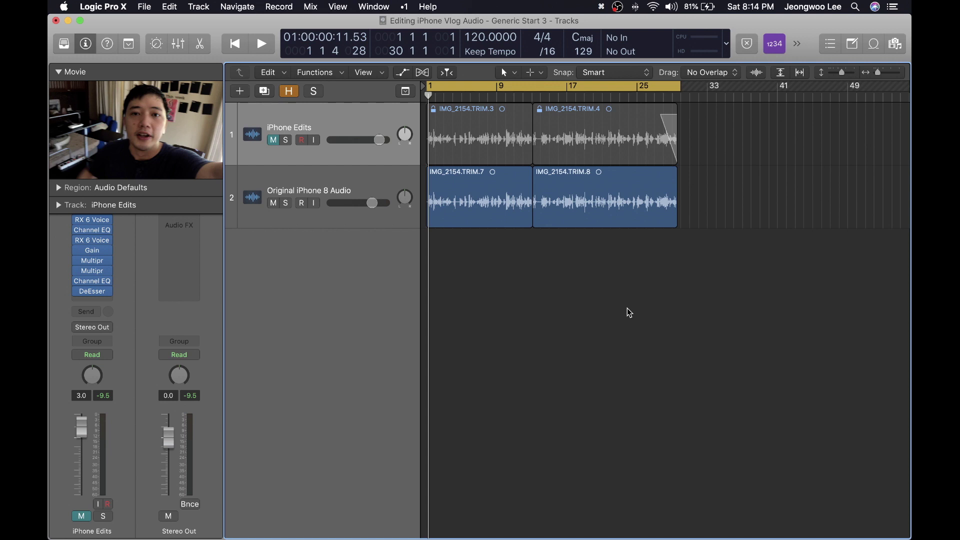
Zoom the Tracks area in one step, then back out two steps.
{"action": "key", "text": "super+Right"}
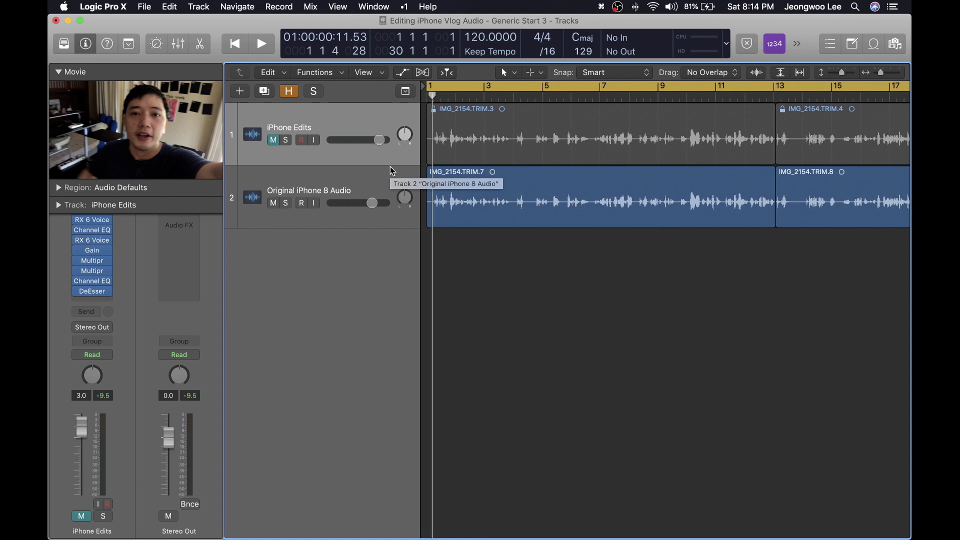
{"action": "key", "text": "super+Left"}
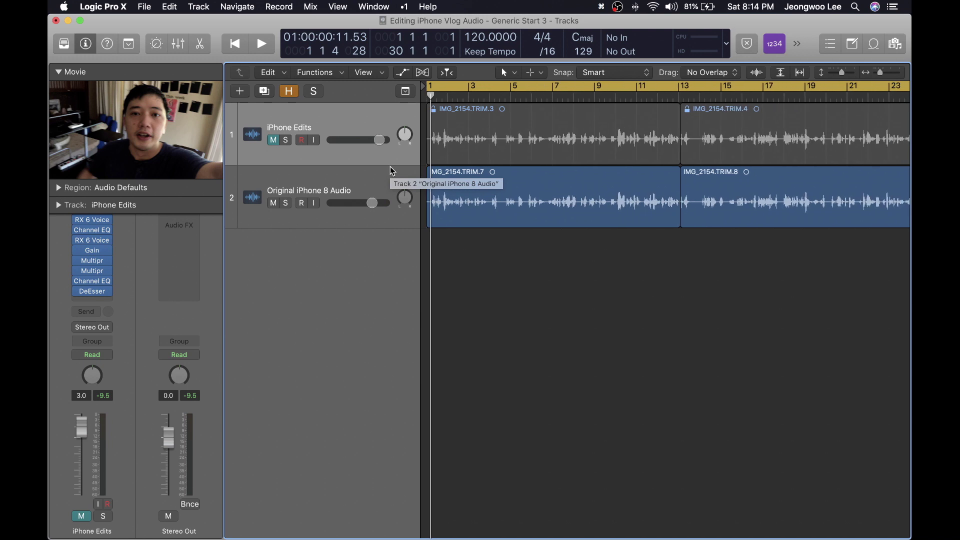
{"action": "key", "text": "super+Left"}
Select the Original iPhone 8 Audio track and play a few seconds of the unprocessed audio.
{"action": "left_click", "coordinate": [385, 174]}
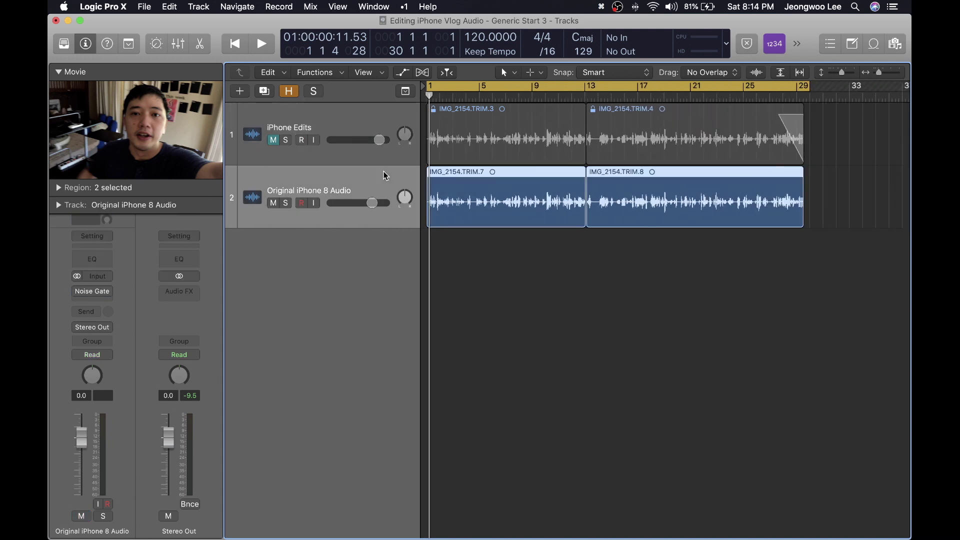
{"action": "key", "text": "space"}
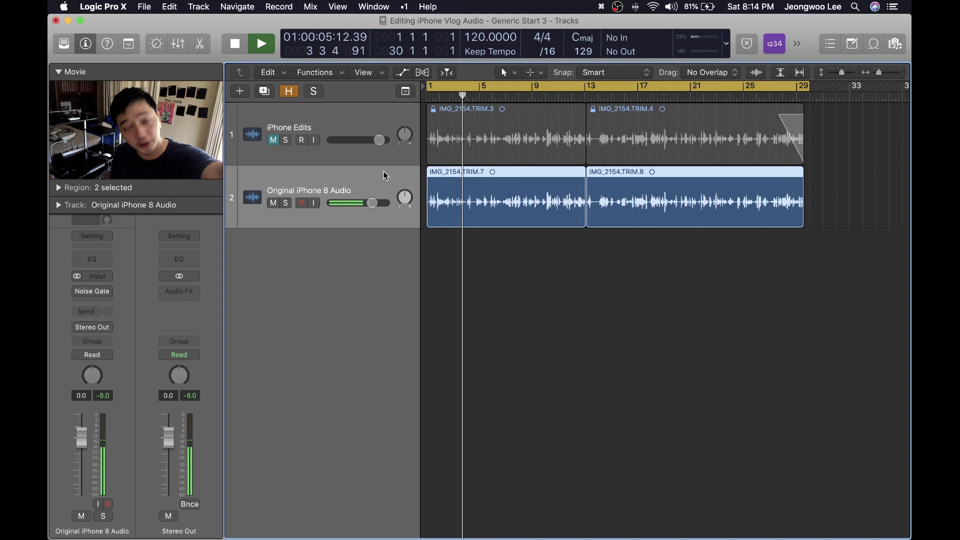
{"action": "key", "text": "space"}
Solo the iPhone Edits track, play it from the start for comparison, then unsolo it.
{"action": "key", "text": "Up"}
{"action": "key", "text": "s"}
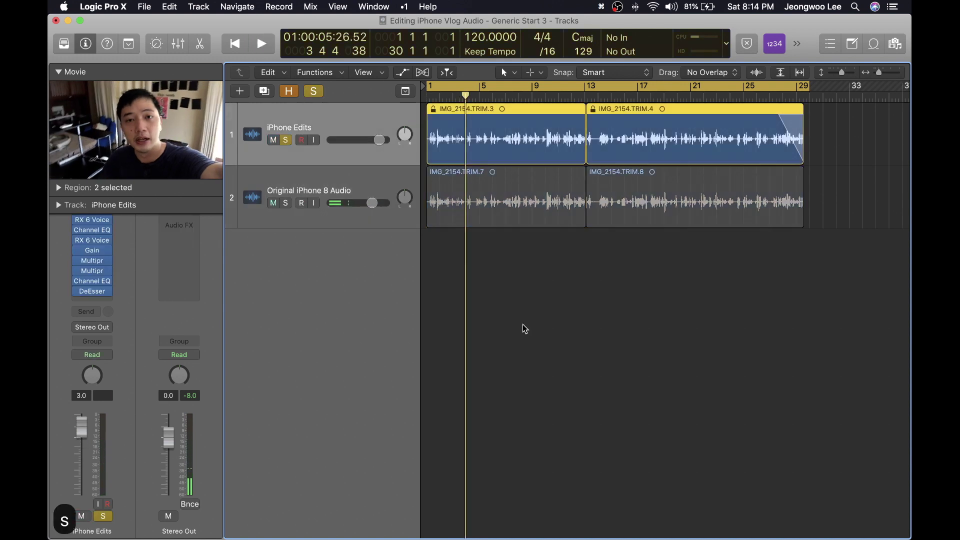
{"action": "key", "text": "super+Right"}
{"action": "key", "text": "super+Right"}
{"action": "key", "text": "Return"}
{"action": "key", "text": "space"}
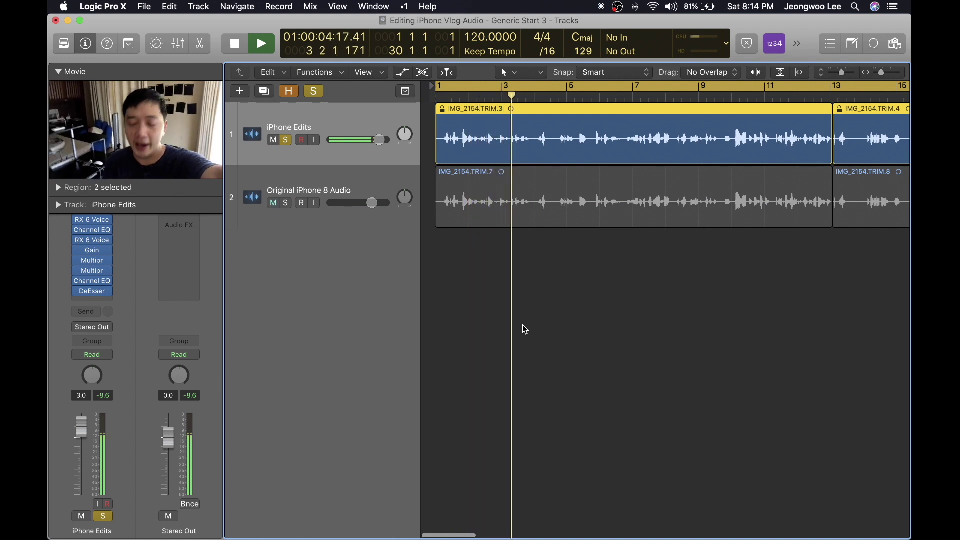
{"action": "key", "text": "space"}
{"action": "key", "text": "s"}
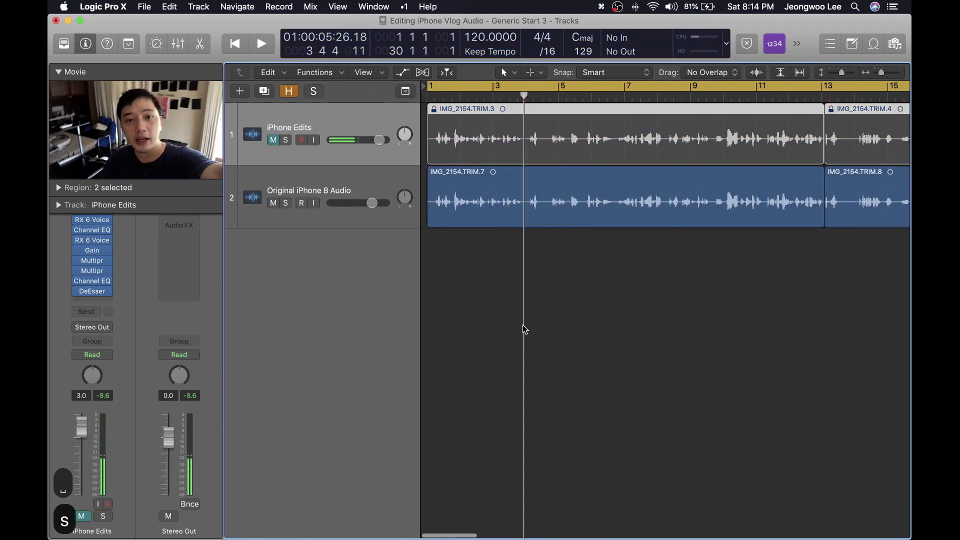
Zoom the timeline out two steps and reselect the iPhone Edits track.
{"action": "left_click", "coordinate": [523, 325], "text": "ctrl+alt"}
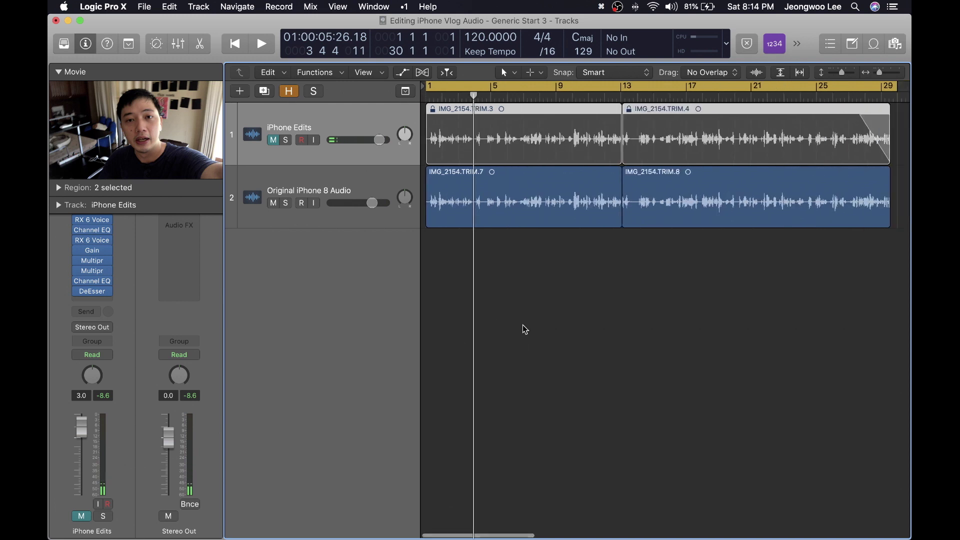
{"action": "left_click", "coordinate": [523, 325], "text": "ctrl+alt"}
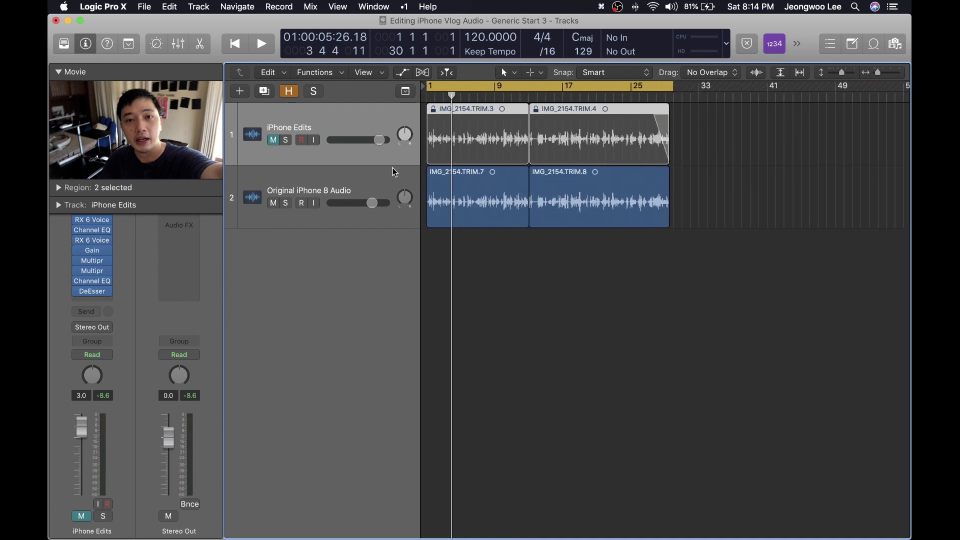
{"action": "left_click", "coordinate": [392, 169]}
{"action": "left_click", "coordinate": [367, 122]}
Unmute and solo iPhone Edits, show the Mixer, and bypass every plug-in in its chain.
{"action": "key", "text": "m"}
{"action": "key", "text": "x"}
{"action": "key", "text": "s"}
{"action": "left_click", "coordinate": [286, 352]}
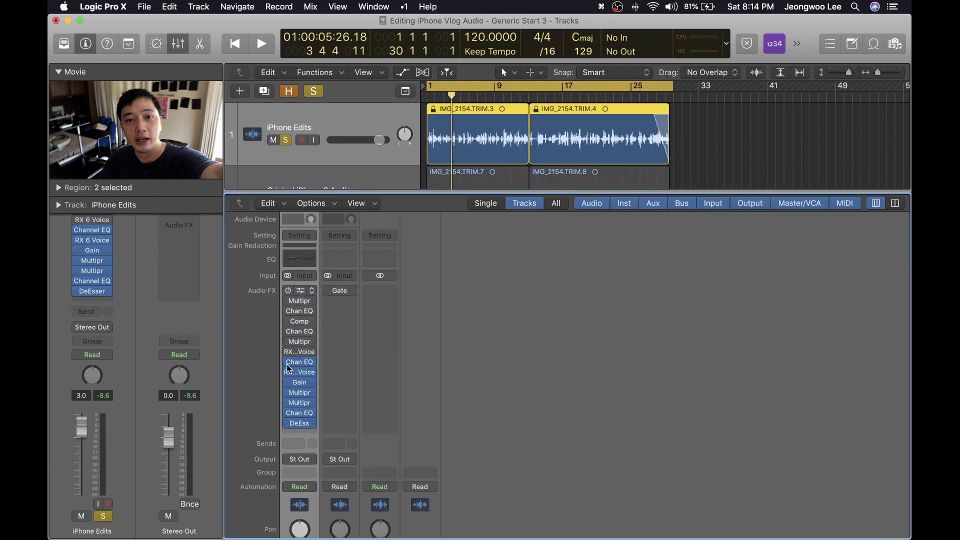
{"action": "left_click_drag", "start_coordinate": [288, 369], "coordinate": [285, 426]}
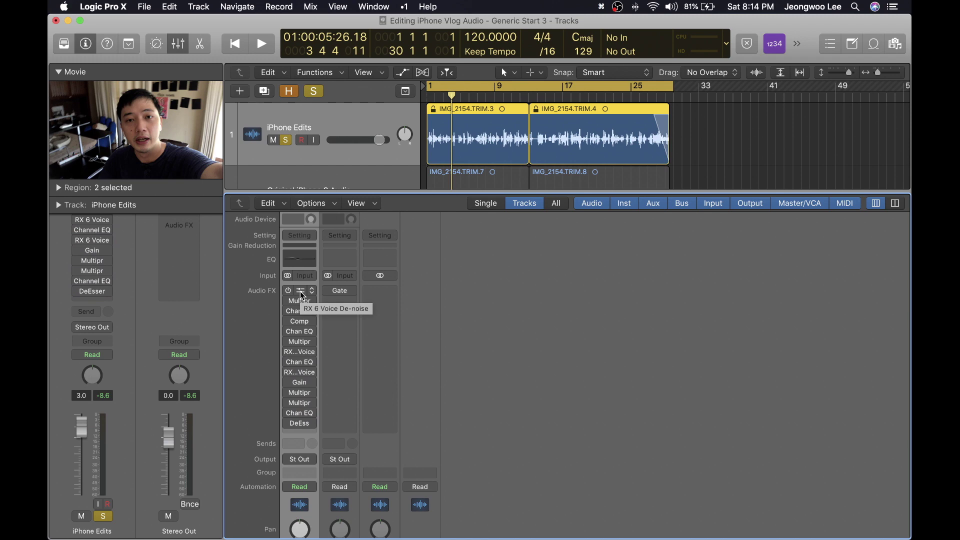
Open the channel's plug-in windows, moving RX De-noise aside and bringing Channel EQ forward.
{"action": "key", "text": "v"}
{"action": "left_click_drag", "start_coordinate": [463, 33], "coordinate": [607, 86]}
{"action": "left_click", "coordinate": [463, 28]}
Close the extra EQ and DeEsser windows, audition with only RX 6 De-noise active, then close it.
{"action": "key", "text": "super+w"}
{"action": "key", "text": "super+w"}
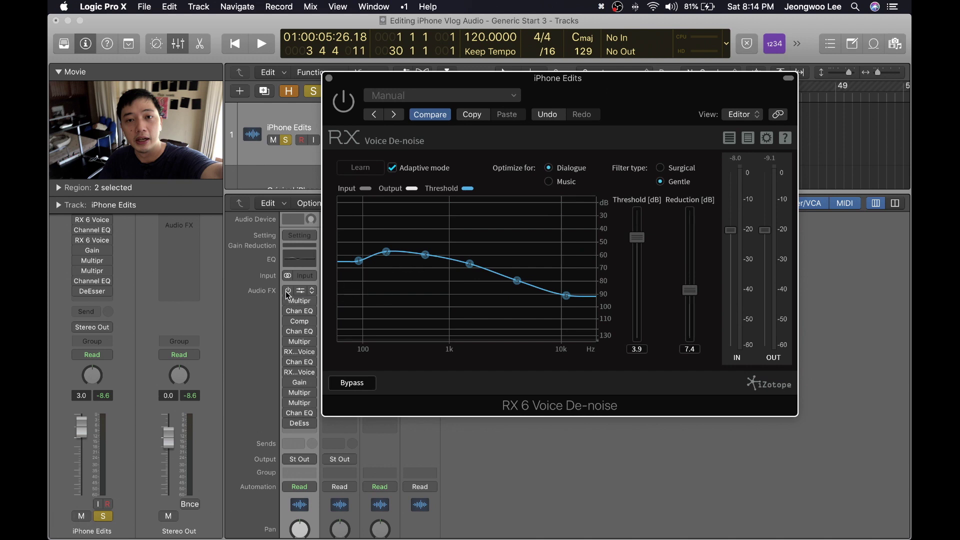
{"action": "mouse_move", "coordinate": [288, 295]}
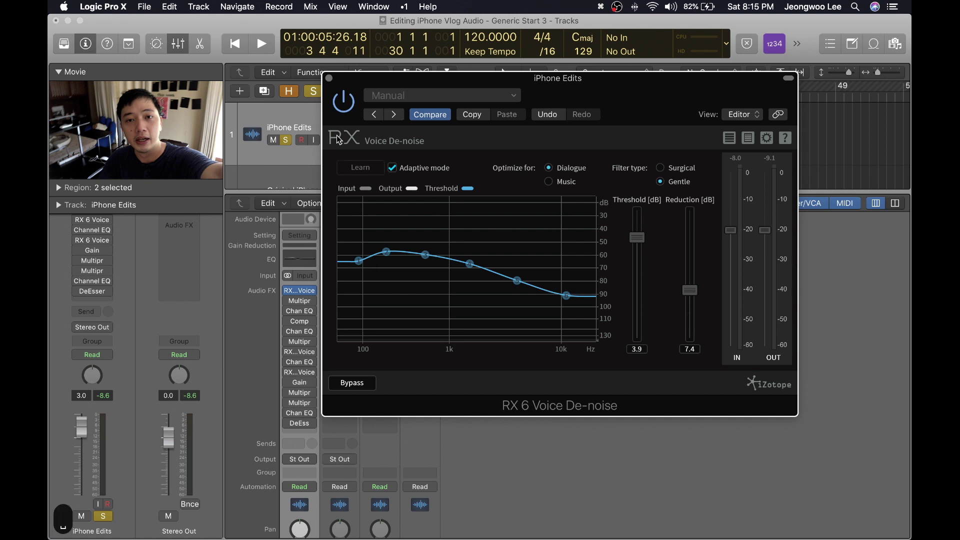
{"action": "key", "text": "space"}
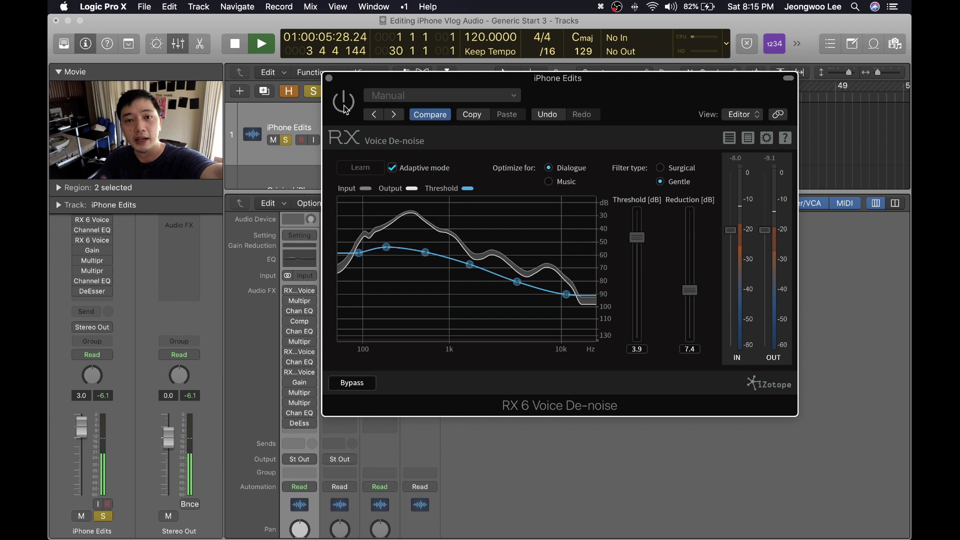
{"action": "key", "text": "space"}
{"action": "key", "text": "super+w"}
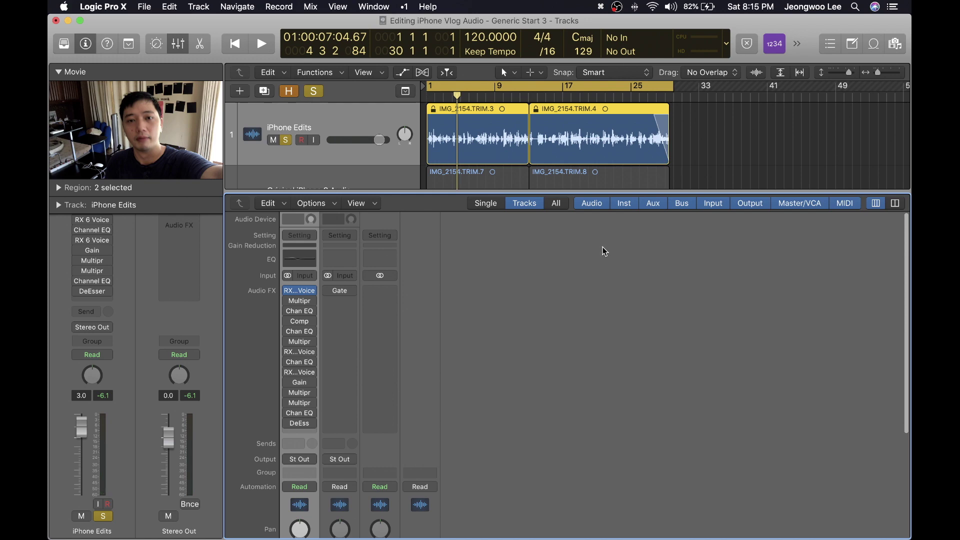
Enable the Multipressor, move its window up and left, and audition the track through it.
{"action": "left_click", "coordinate": [294, 303]}
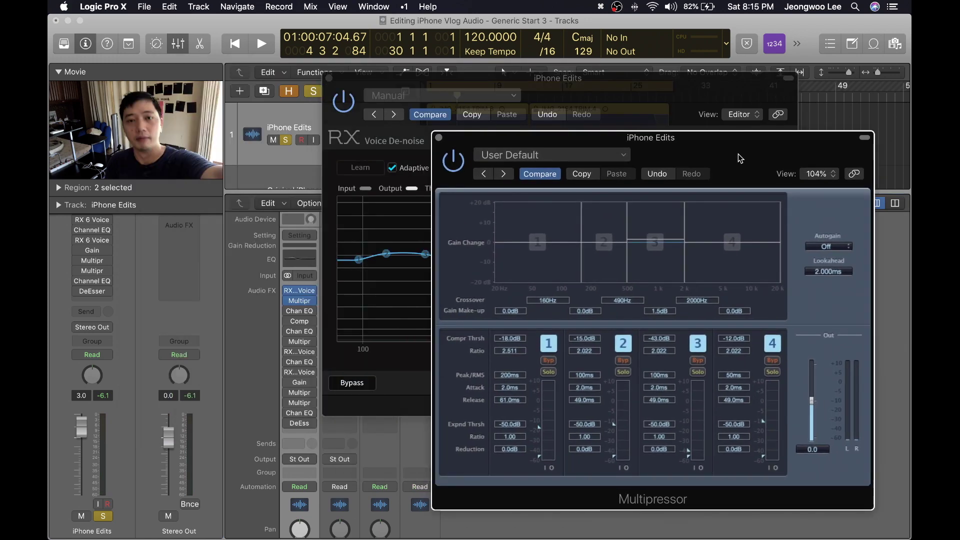
{"action": "left_click_drag", "start_coordinate": [721, 187], "coordinate": [597, 122]}
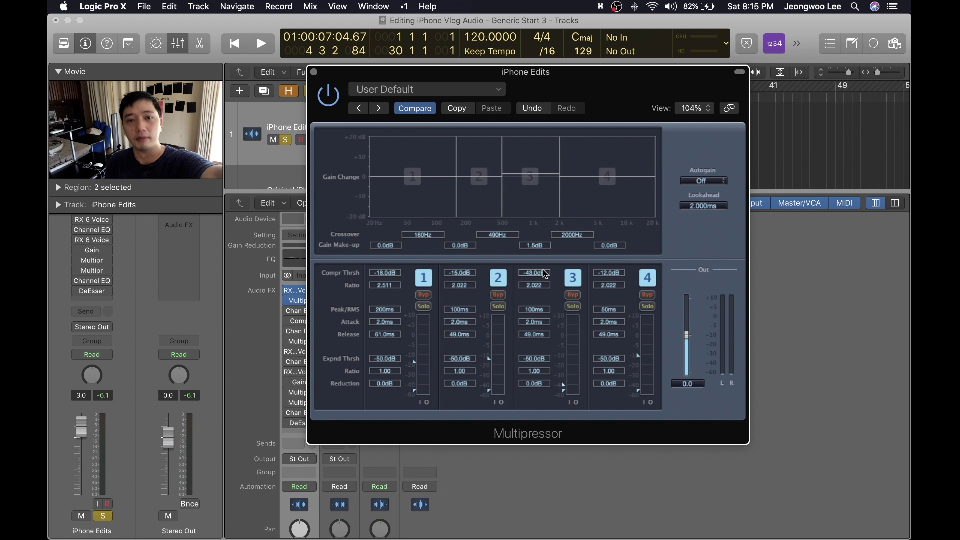
{"action": "key", "text": "space"}
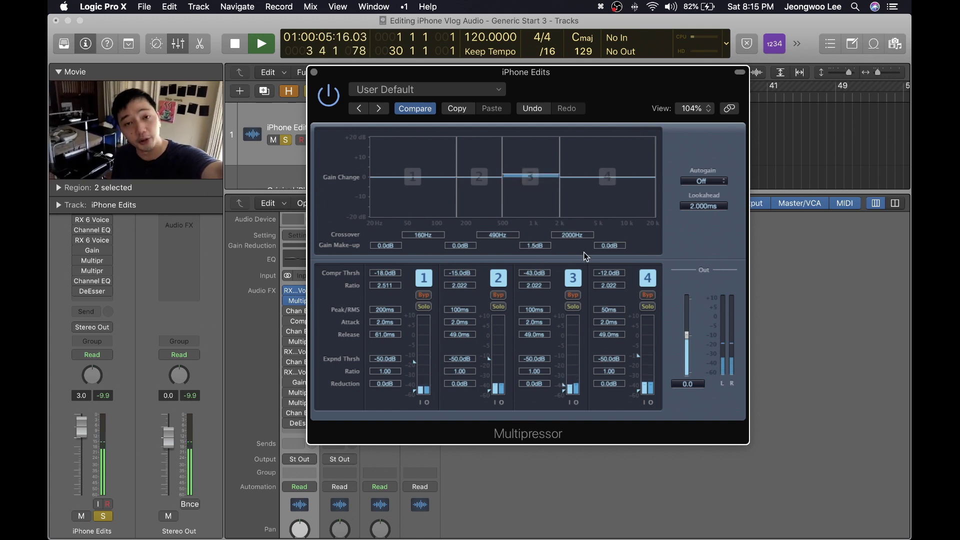
{"action": "key", "text": "space"}
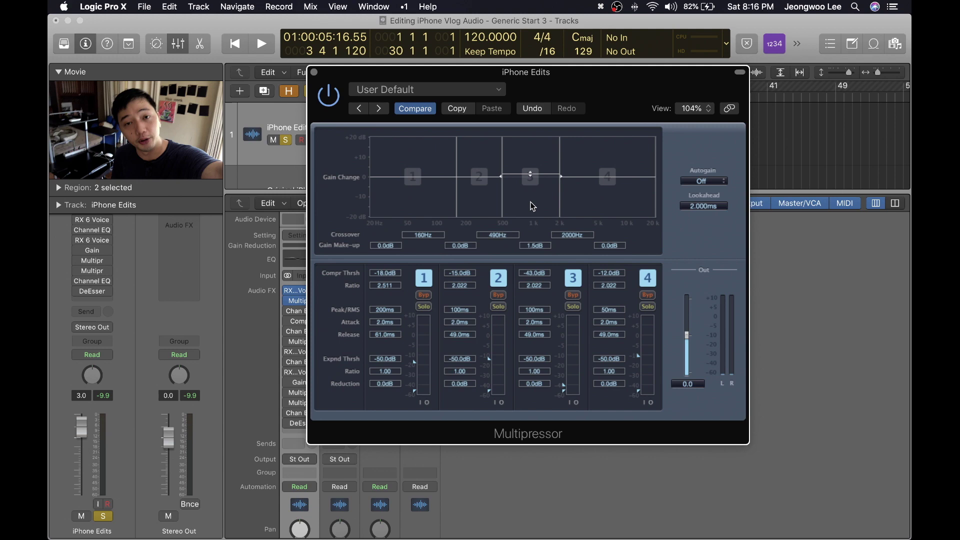
Close the Multipressor window, enable the Channel EQ (124 Hz +1.5 dB, 415 Hz −2 dB), move its window top left.
{"action": "key", "text": "super+w"}
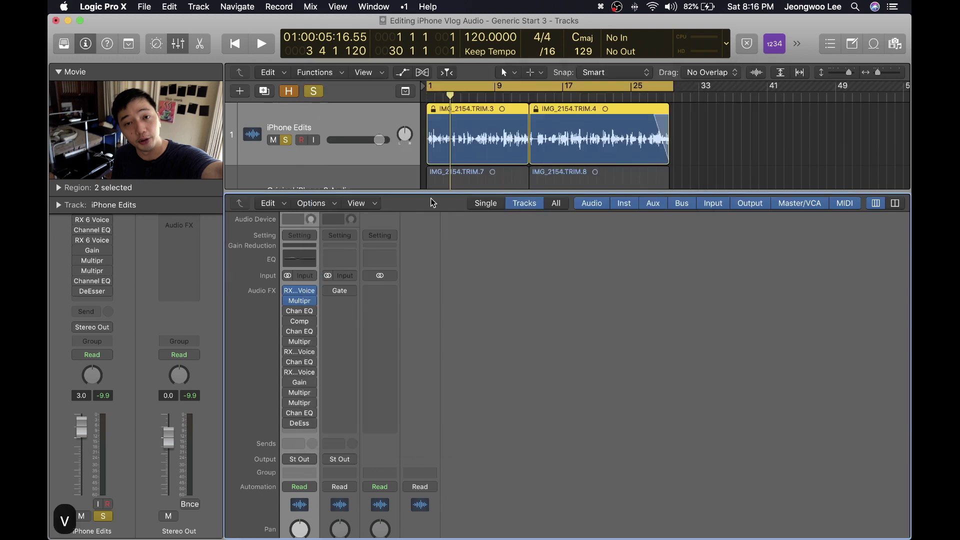
{"action": "left_click", "coordinate": [300, 311]}
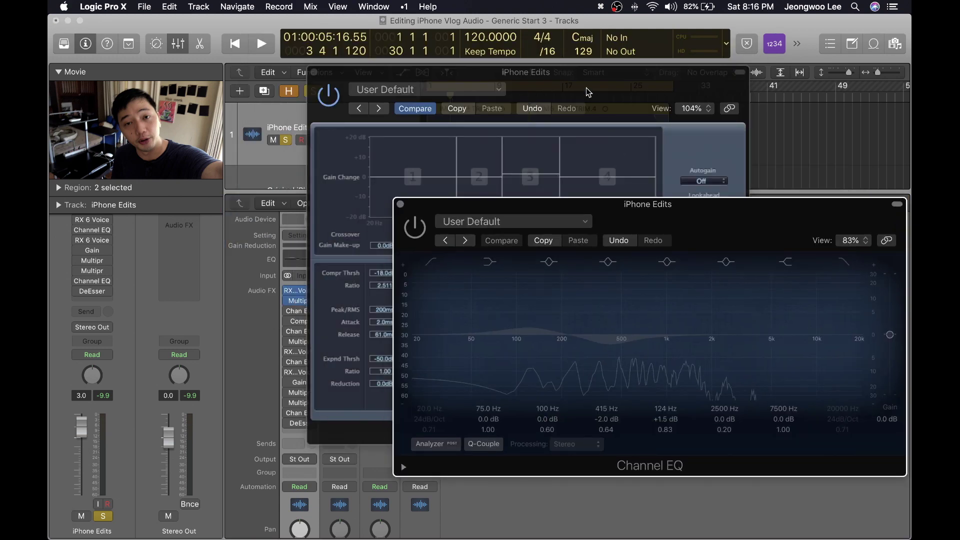
{"action": "key", "text": "super+w"}
{"action": "left_click_drag", "start_coordinate": [680, 223], "coordinate": [486, 41]}
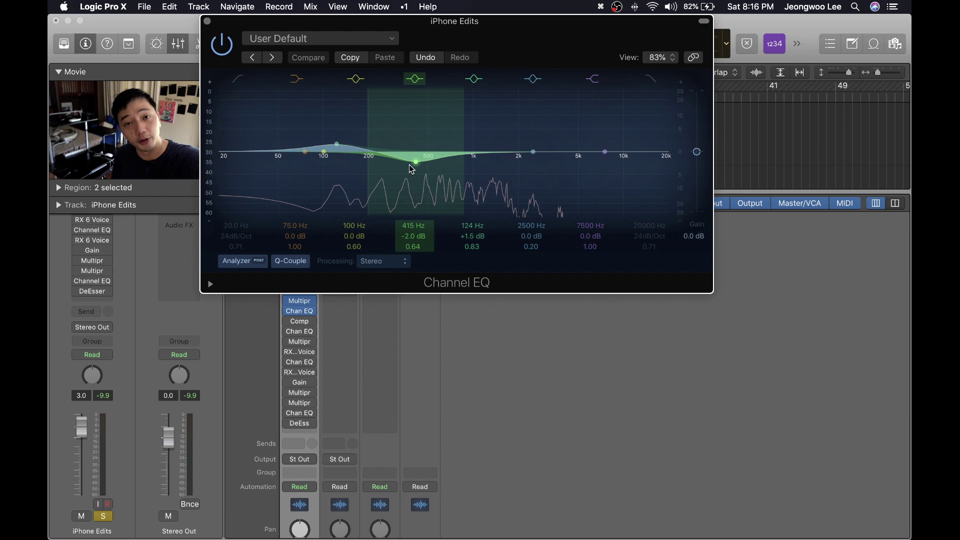
Hide and reshow the plug-in windows, then close the Channel EQ window.
{"action": "key", "text": "v"}
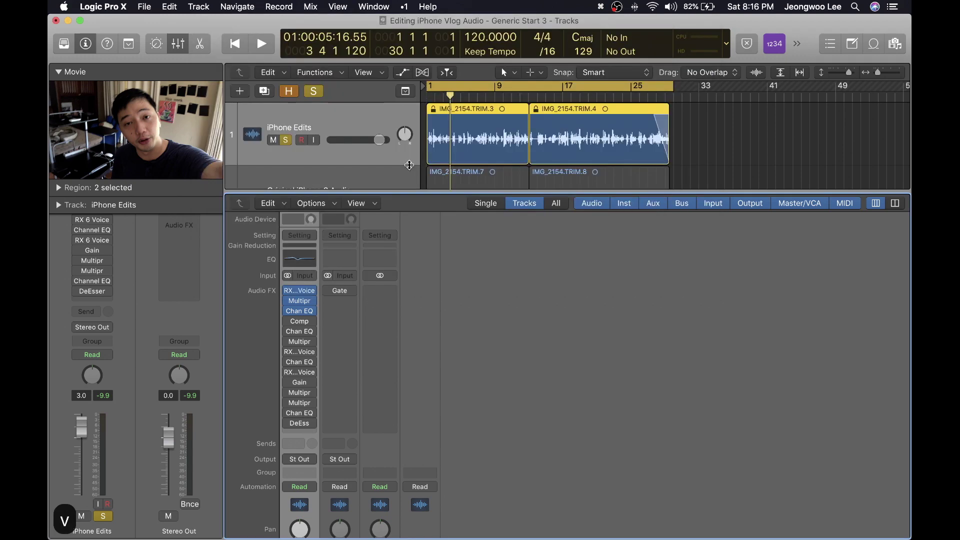
{"action": "key", "text": "v"}
{"action": "key", "text": "super+w"}
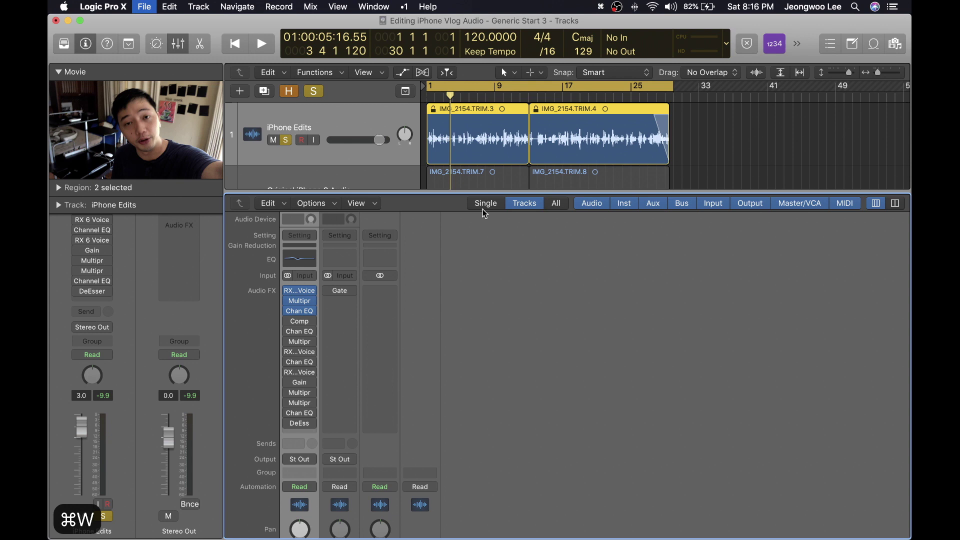
Play the track while toggling the first three plug-ins, then enable the Compressor and open its editor.
{"action": "key", "text": "space"}
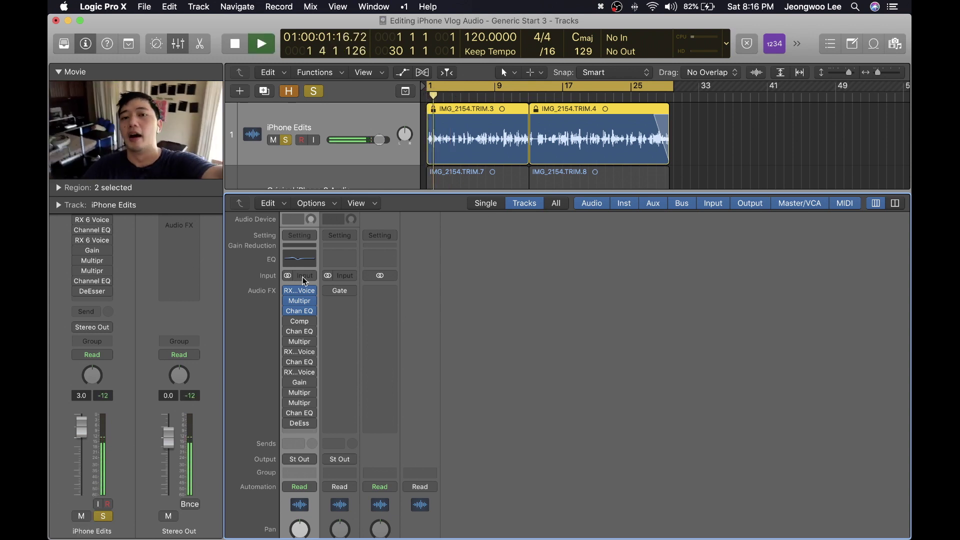
{"action": "mouse_move", "coordinate": [291, 294]}
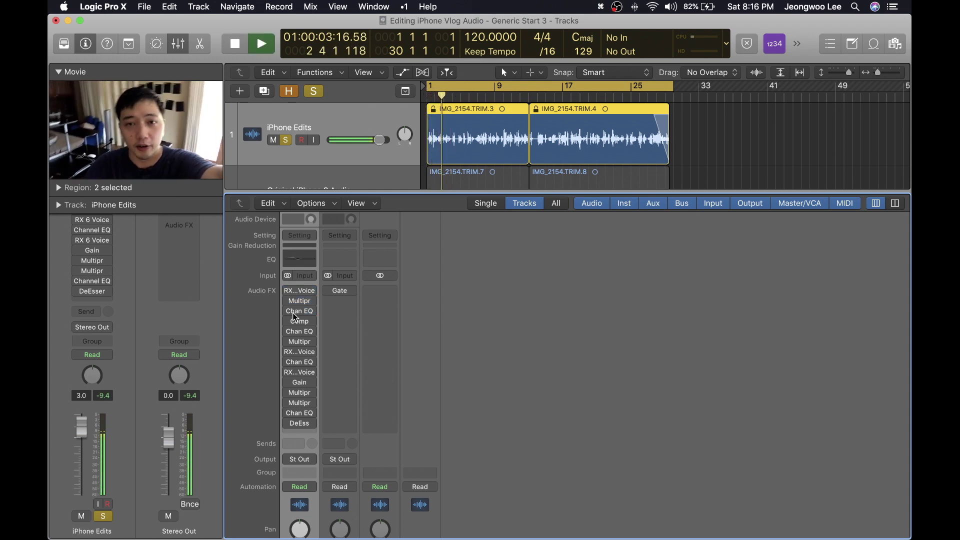
{"action": "left_click_drag", "start_coordinate": [292, 314], "coordinate": [289, 293]}
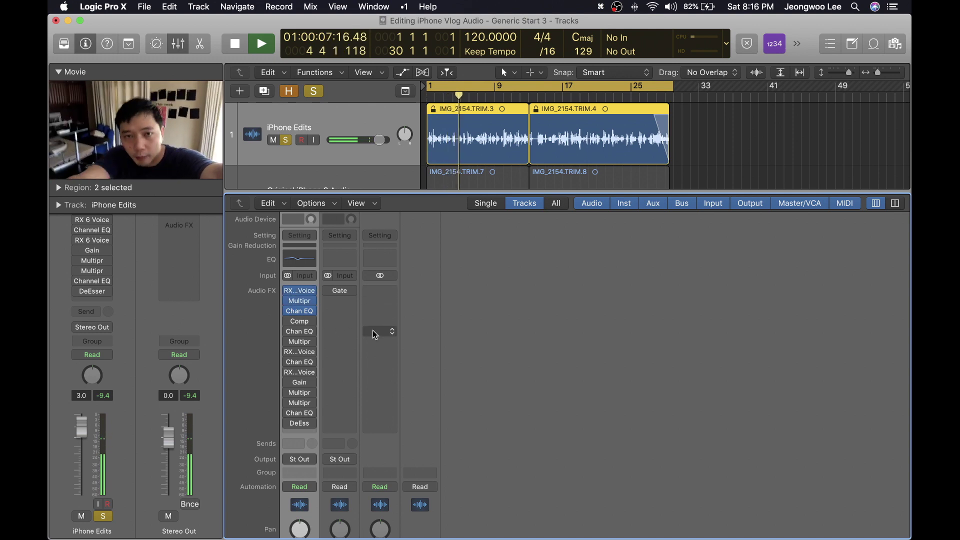
{"action": "key", "text": "space"}
{"action": "left_click", "coordinate": [299, 324]}
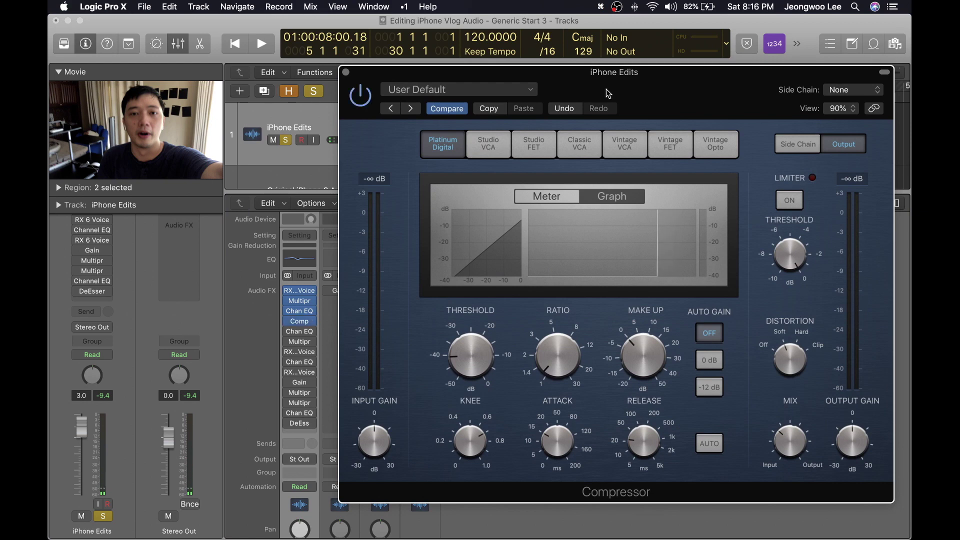
Sweep the Compressor's Mix to 100%, settle it at about 31%, and close its window.
{"action": "left_click_drag", "start_coordinate": [608, 91], "coordinate": [530, 67]}
{"action": "mouse_move", "coordinate": [401, 310]}
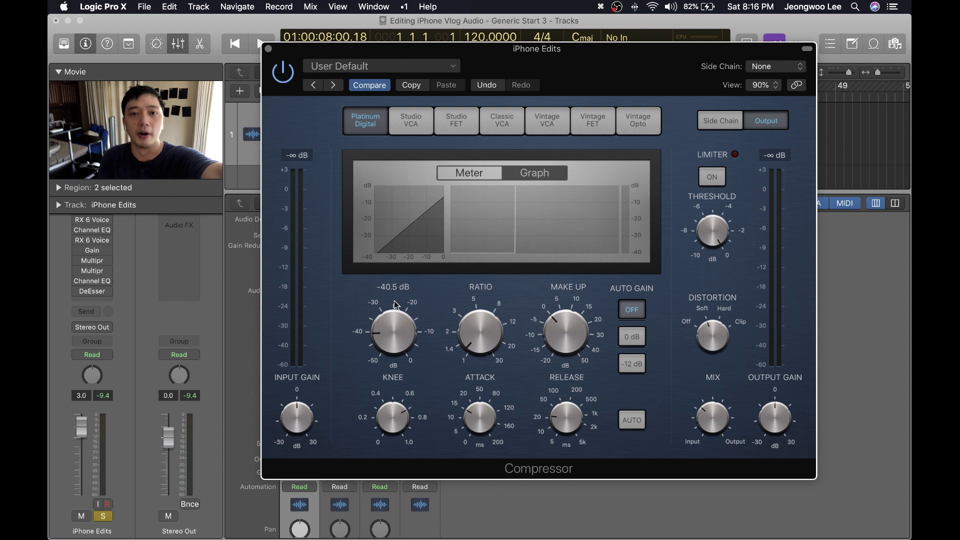
{"action": "mouse_move", "coordinate": [469, 342]}
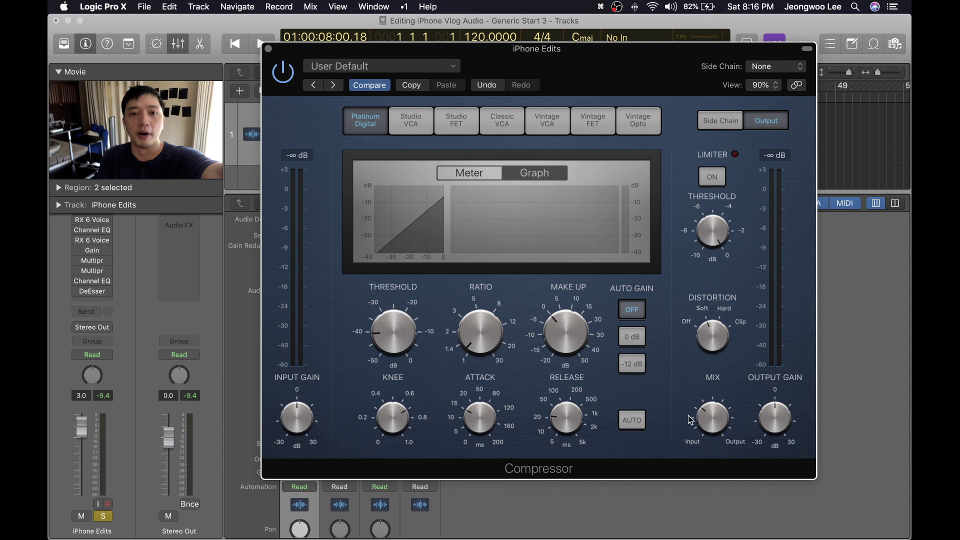
{"action": "mouse_move", "coordinate": [693, 428]}
{"action": "left_click_drag", "start_coordinate": [712, 428], "coordinate": [694, 497]}
{"action": "left_click_drag", "start_coordinate": [710, 440], "coordinate": [709, 418]}
{"action": "key", "text": "super+w"}
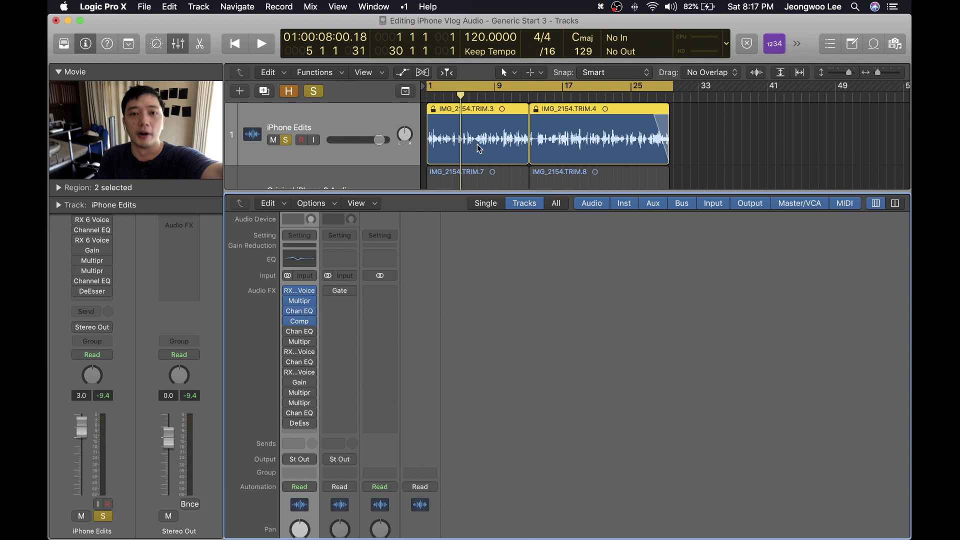
{"action": "scroll", "coordinate": [553, 150], "scroll_direction": "up", "scroll_amount": 5}
{"action": "scroll", "coordinate": [554, 153], "scroll_direction": "down", "scroll_amount": 2}
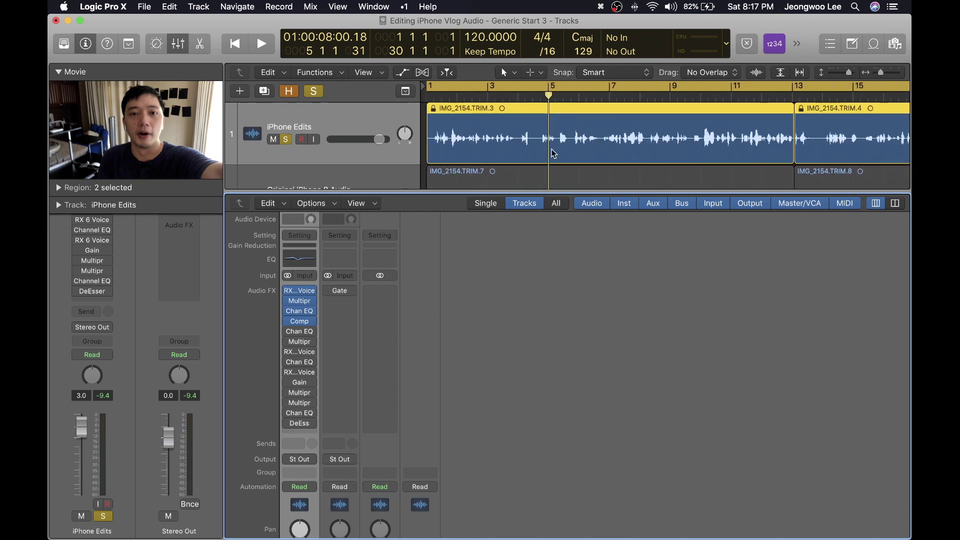
{"action": "left_click", "coordinate": [300, 290]}
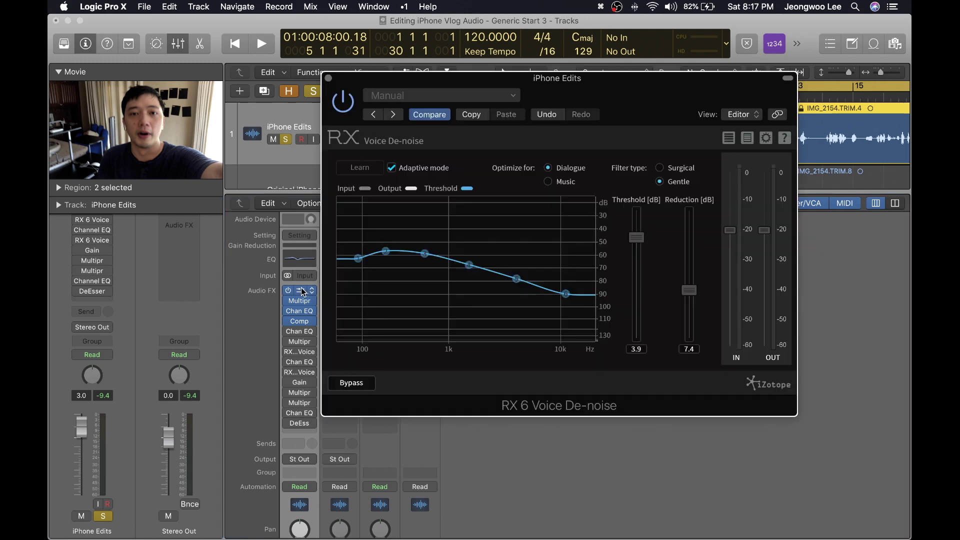
{"action": "left_click", "coordinate": [573, 68]}
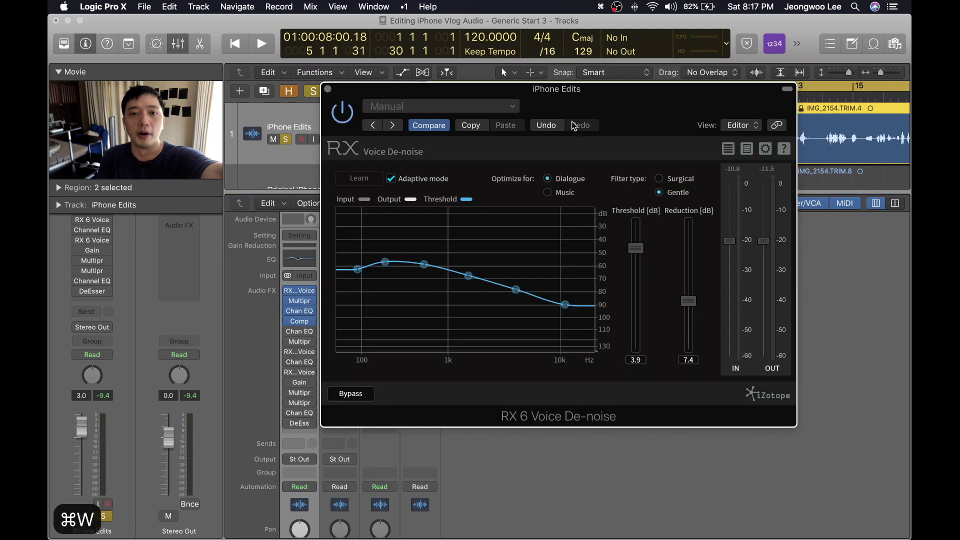
{"action": "left_click_drag", "start_coordinate": [566, 107], "coordinate": [559, 90]}
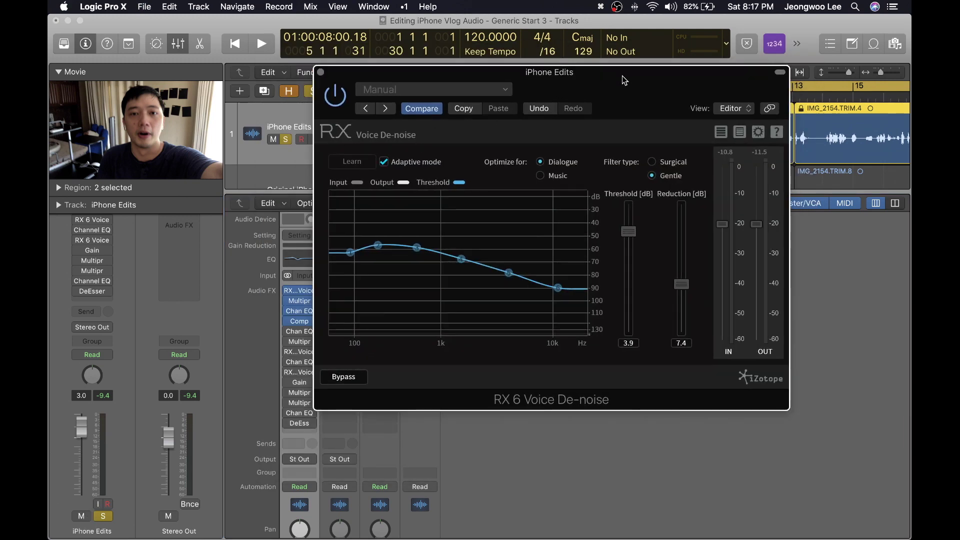
{"action": "key", "text": "super+w"}
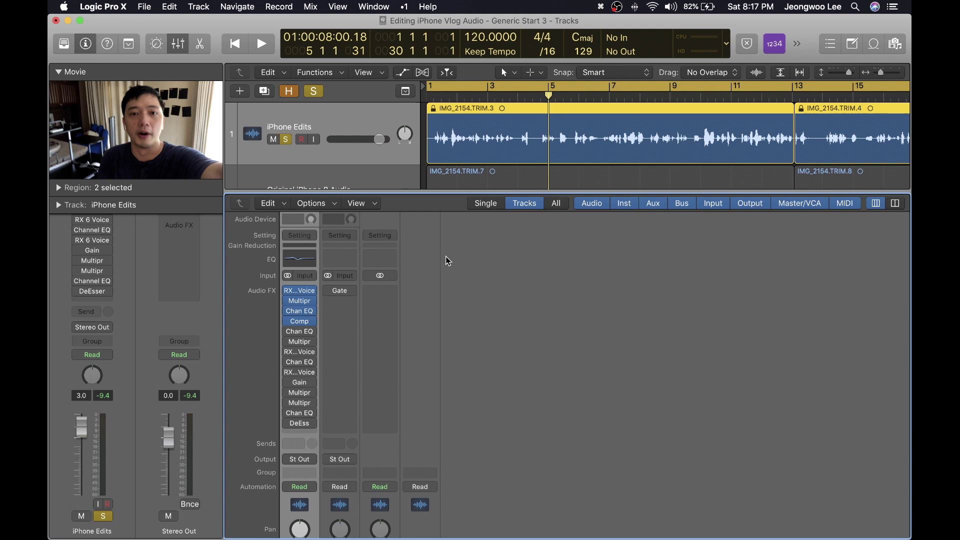
{"action": "mouse_move", "coordinate": [297, 334]}
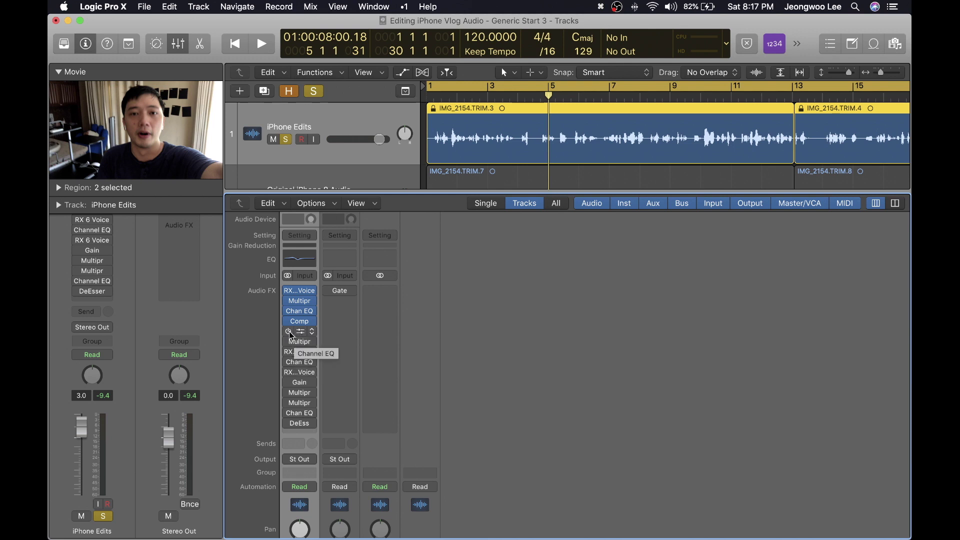
Enable and review the second Channel EQ (198 Hz cut 5.5 dB), then play from the start.
{"action": "left_click", "coordinate": [294, 333]}
{"action": "left_click_drag", "start_coordinate": [610, 39], "coordinate": [511, 40]}
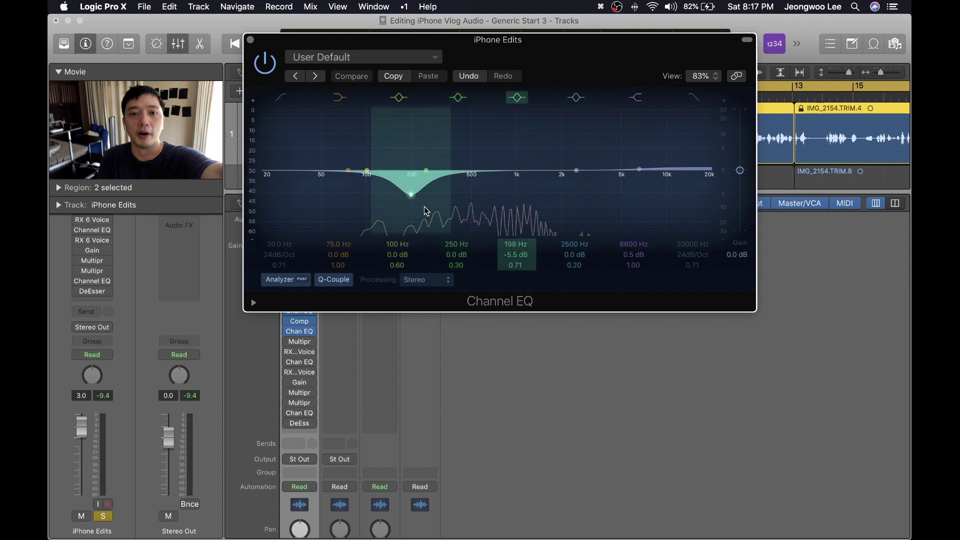
{"action": "key", "text": "super+w"}
{"action": "key", "text": "space"}
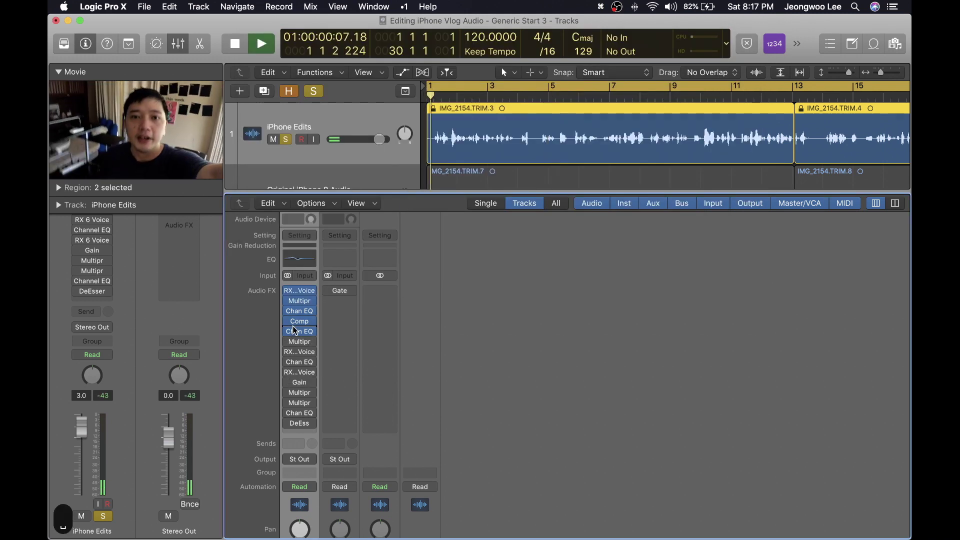
Bypass the compressor during playback, switch it back on, and enable the following Channel EQ.
{"action": "left_click", "coordinate": [289, 322]}
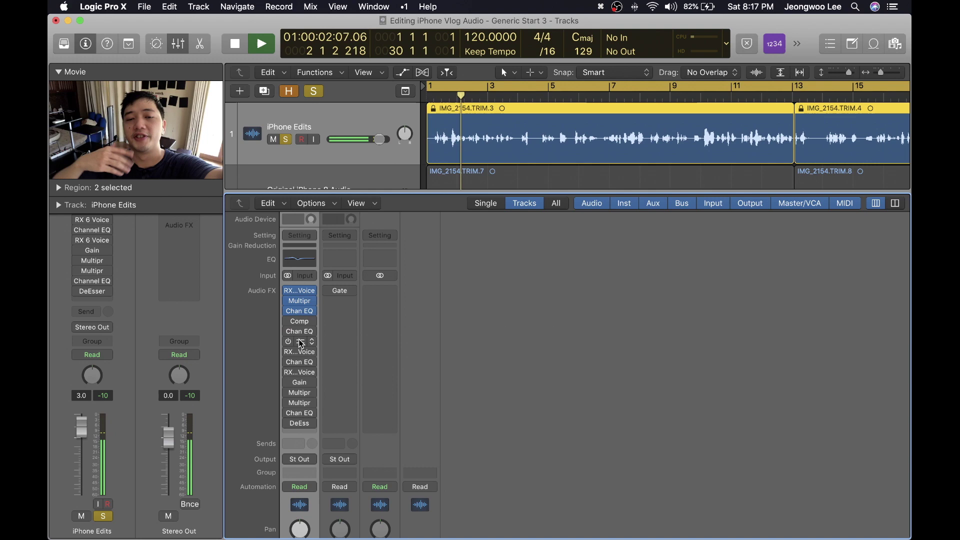
{"action": "left_click", "coordinate": [289, 331]}
{"action": "left_click", "coordinate": [289, 321]}
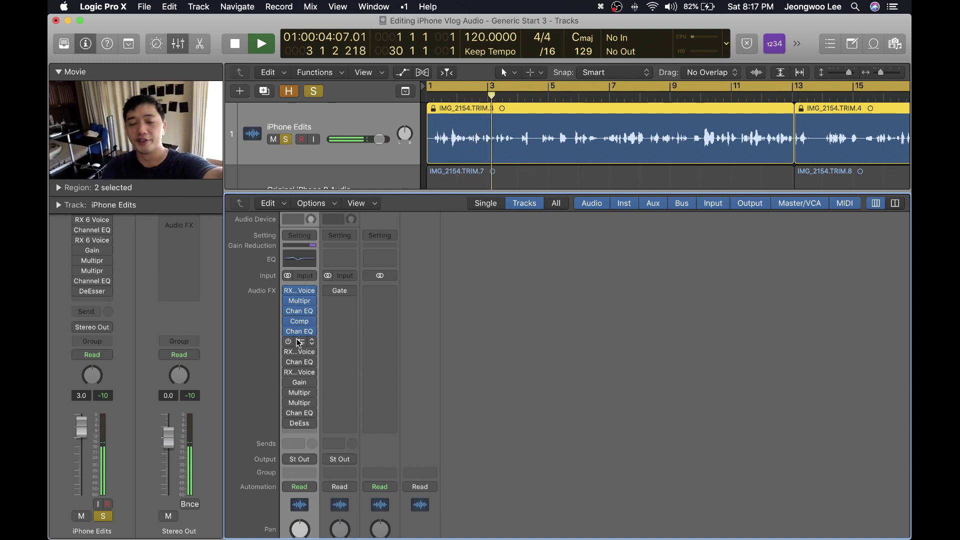
Enable the second Multipressor, move its window to the top, hide the mixer, and play through it.
{"action": "left_click", "coordinate": [300, 344]}
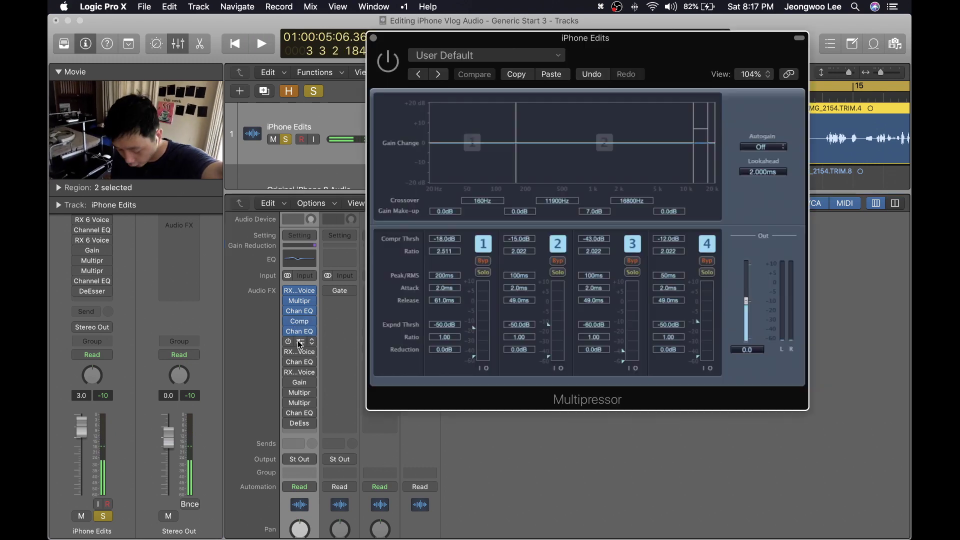
{"action": "key", "text": "super+w"}
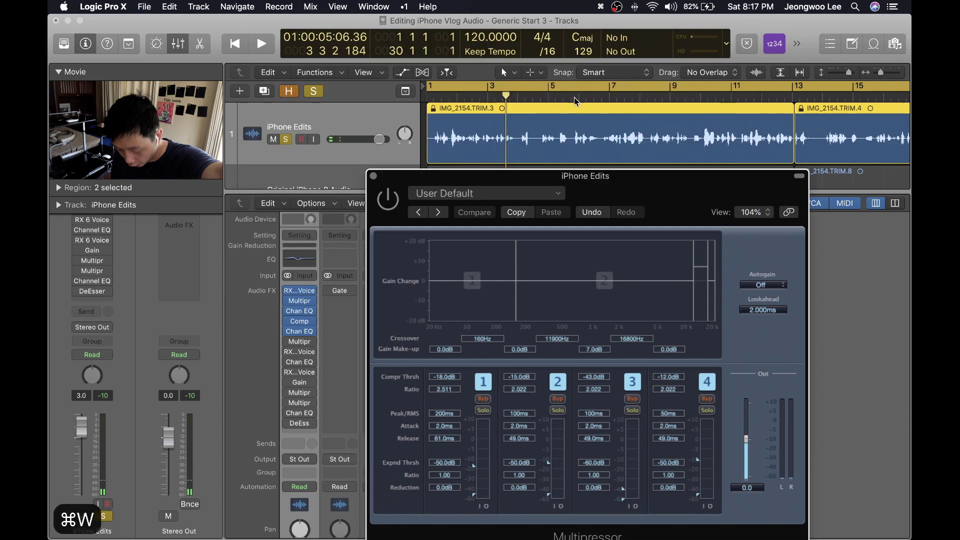
{"action": "left_click_drag", "start_coordinate": [601, 188], "coordinate": [526, 55]}
{"action": "key", "text": "x"}
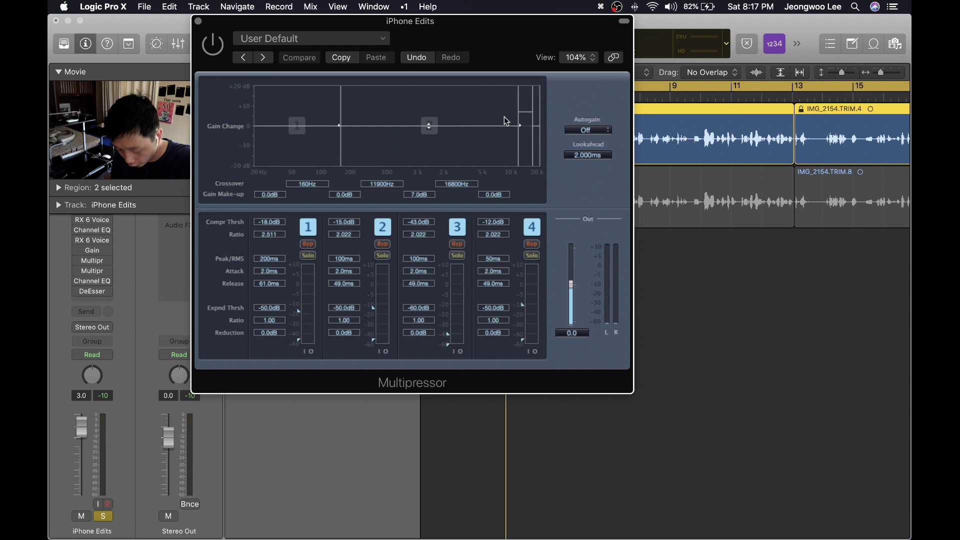
{"action": "key", "text": "space"}
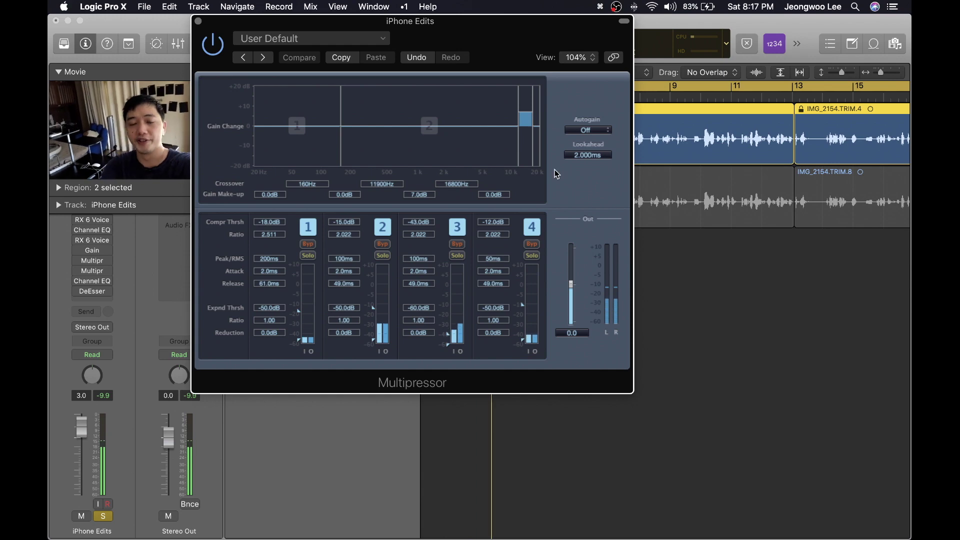
Open the second RX 6 Voice De-noise and lower its third threshold node.
{"action": "key", "text": "v"}
{"action": "key", "text": "x"}
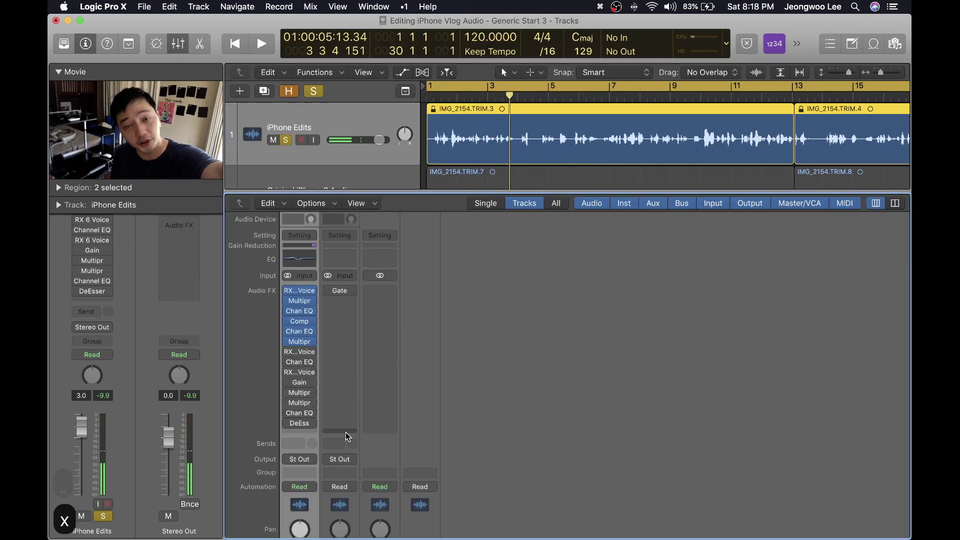
{"action": "left_click", "coordinate": [300, 353]}
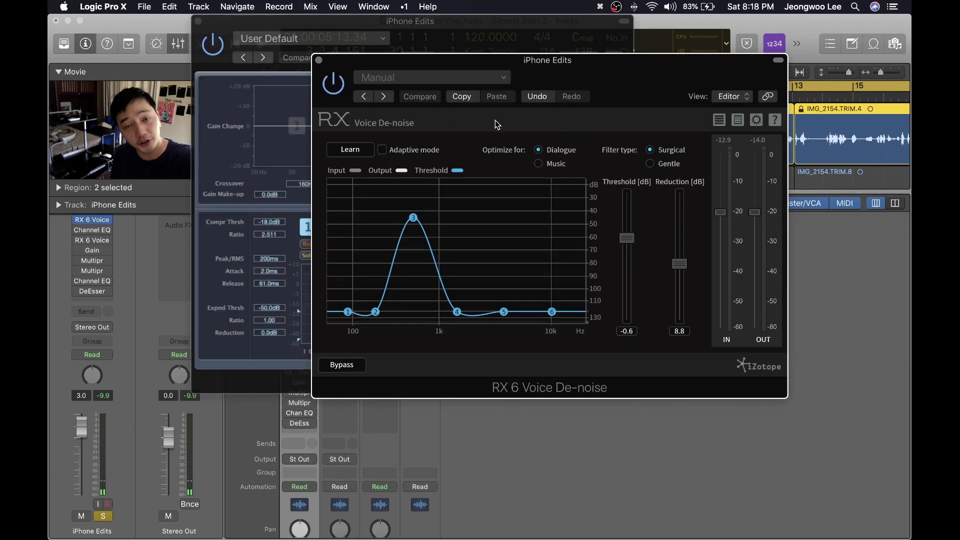
{"action": "key", "text": "cmd+w"}
{"action": "left_click_drag", "start_coordinate": [537, 60], "coordinate": [480, 43]}
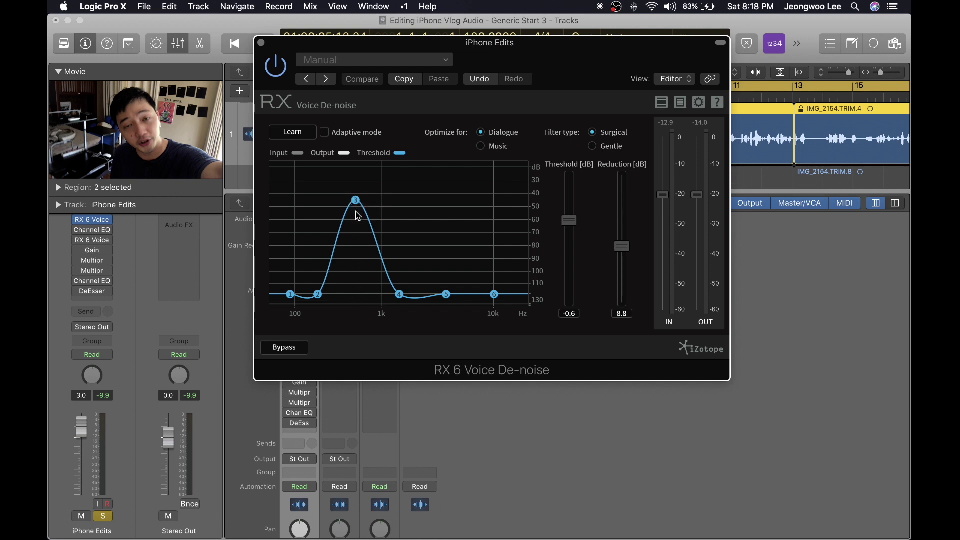
{"action": "left_click_drag", "start_coordinate": [356, 201], "coordinate": [355, 197]}
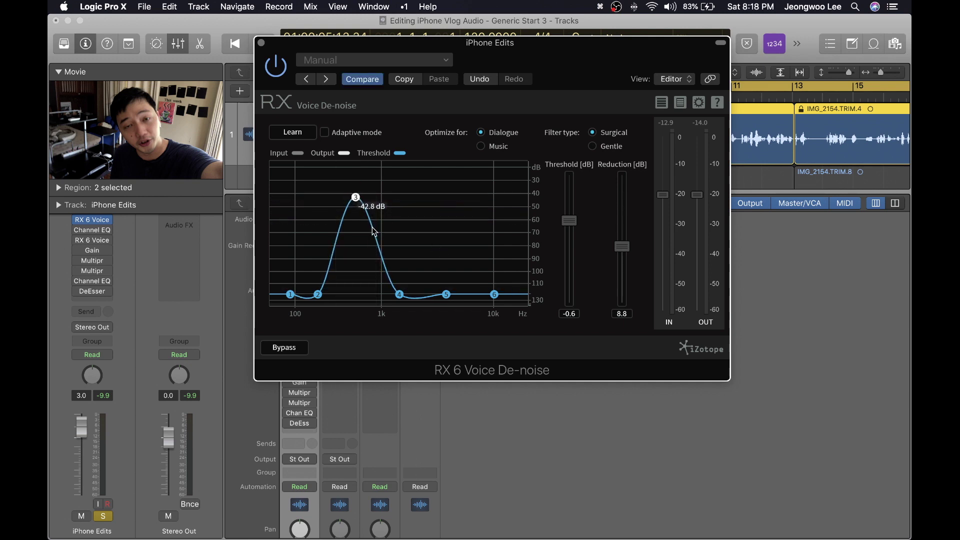
Close the plug-in windows and play iPhone Edits from the start.
{"action": "key", "text": "super+w"}
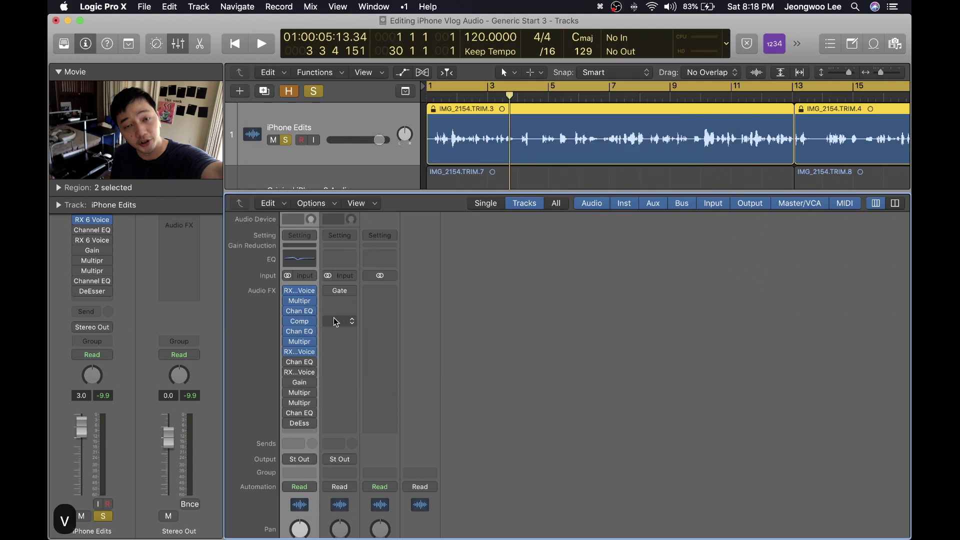
{"action": "key", "text": "v"}
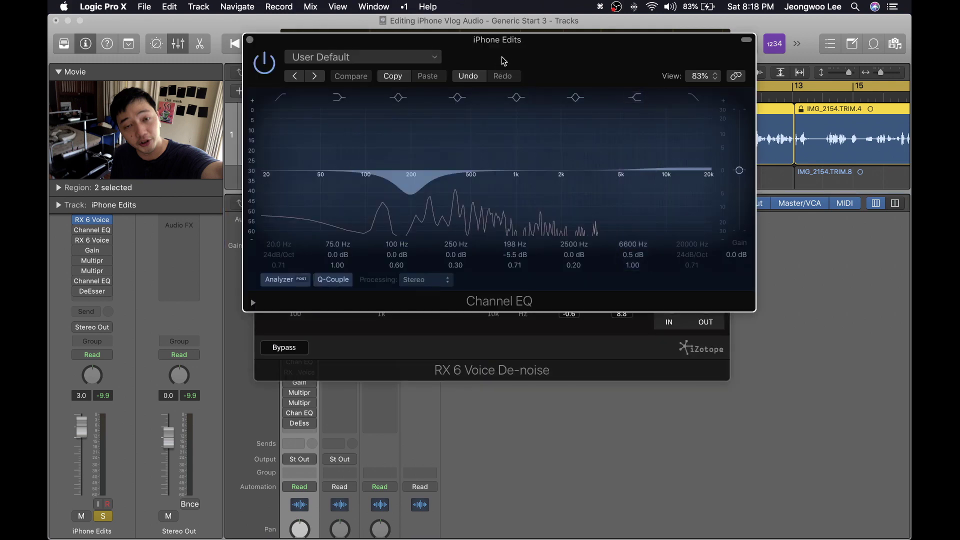
{"action": "left_click_drag", "start_coordinate": [504, 60], "coordinate": [515, 100]}
{"action": "key", "text": "super+w"}
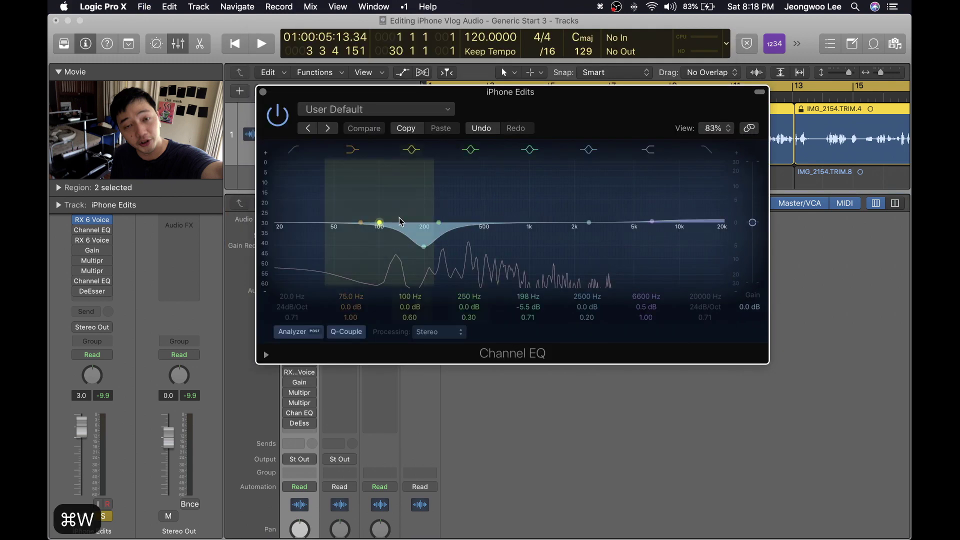
{"action": "key", "text": "v"}
{"action": "left_click", "coordinate": [302, 356]}
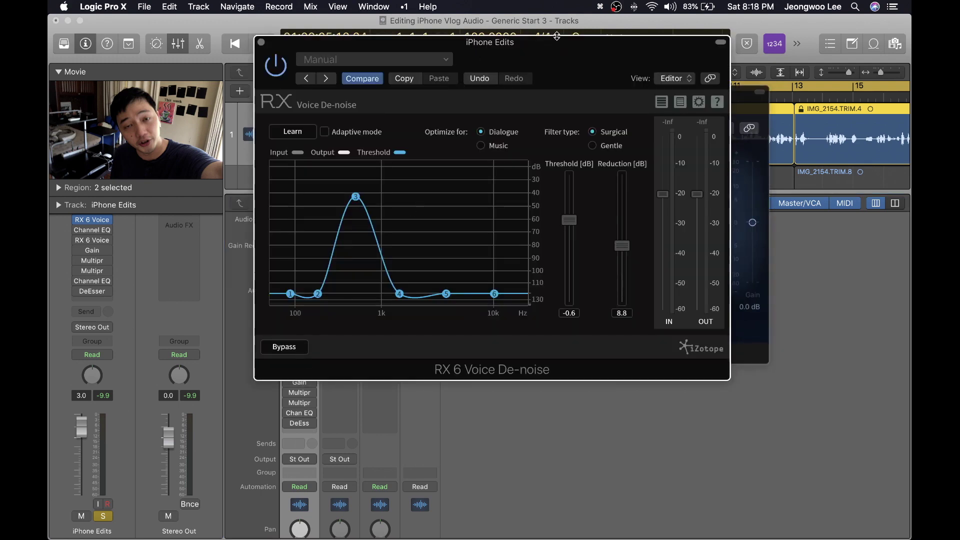
{"action": "left_click_drag", "start_coordinate": [551, 43], "coordinate": [493, 90]}
{"action": "key", "text": "super+w"}
{"action": "key", "text": "super+w"}
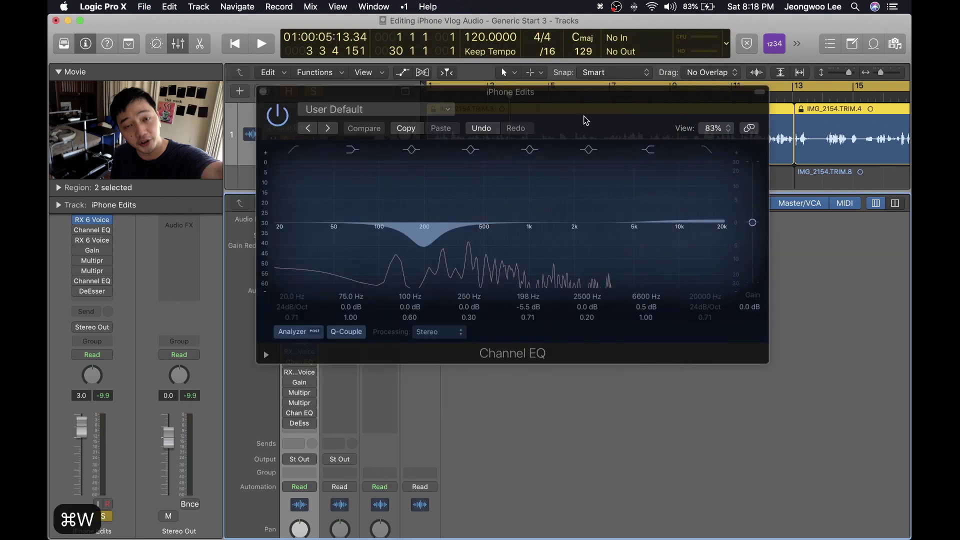
{"action": "key", "text": "shift+Return"}
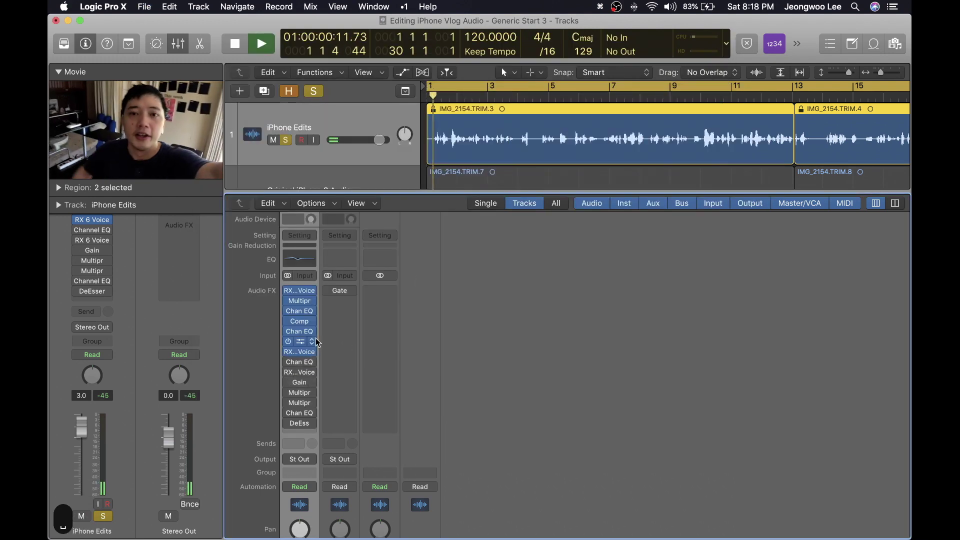
Re-enable the bypassed Channel EQ and view its 680 Hz and 5400 Hz cuts.
{"action": "left_click", "coordinate": [289, 361]}
{"action": "left_click", "coordinate": [300, 363]}
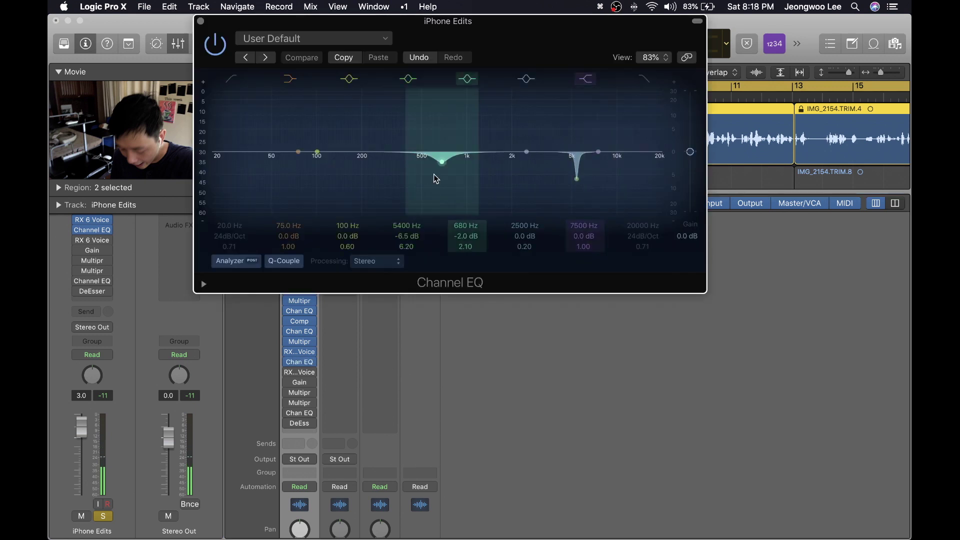
{"action": "left_click_drag", "start_coordinate": [540, 58], "coordinate": [534, 71]}
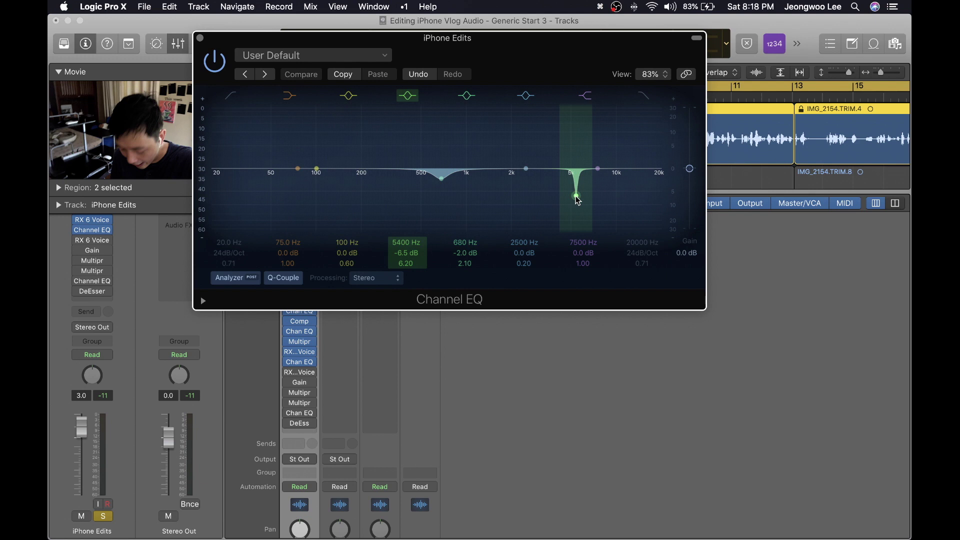
Turn on the next RX 6 Voice De-noise (Surgical, 7.6 dB reduction) and start playback.
{"action": "key", "text": "v"}
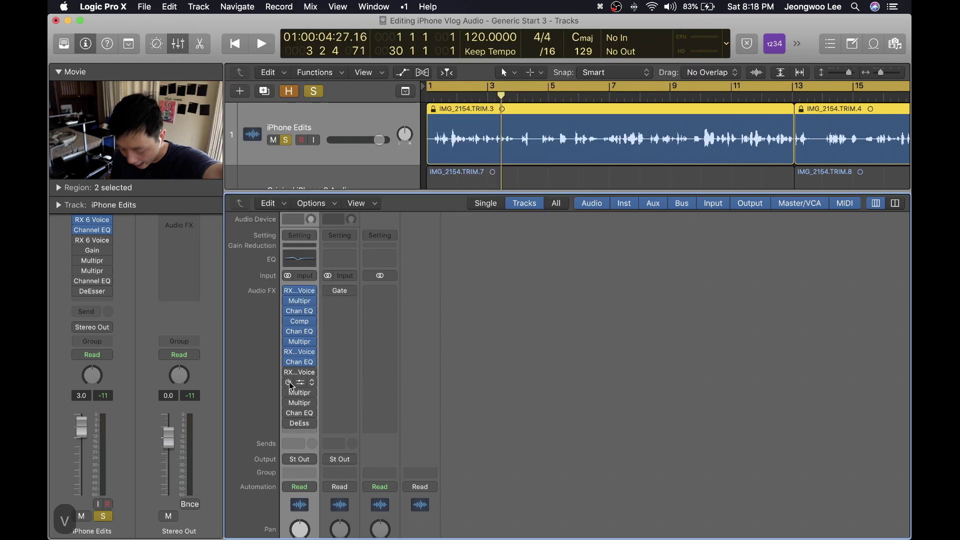
{"action": "left_click", "coordinate": [300, 372]}
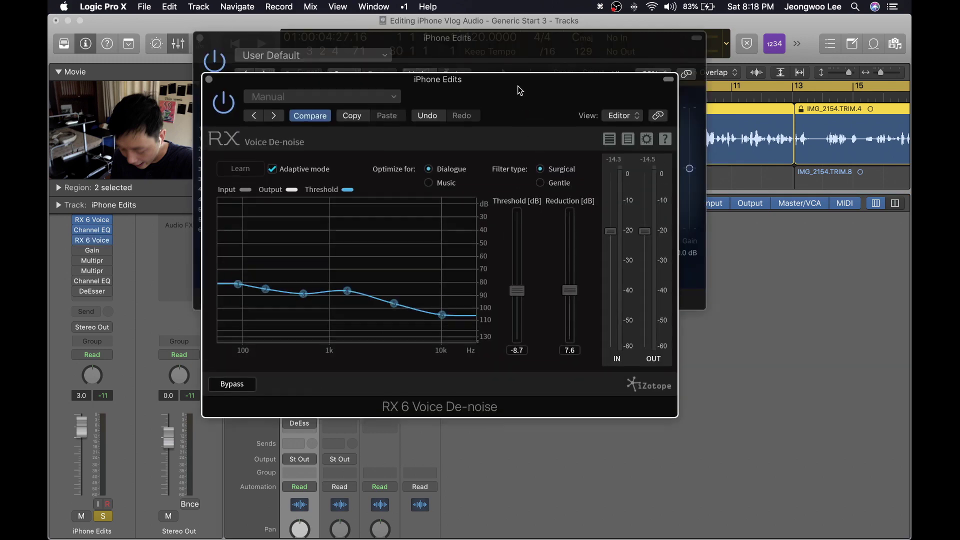
{"action": "key", "text": "cmd+w"}
{"action": "left_click_drag", "start_coordinate": [524, 160], "coordinate": [522, 97]}
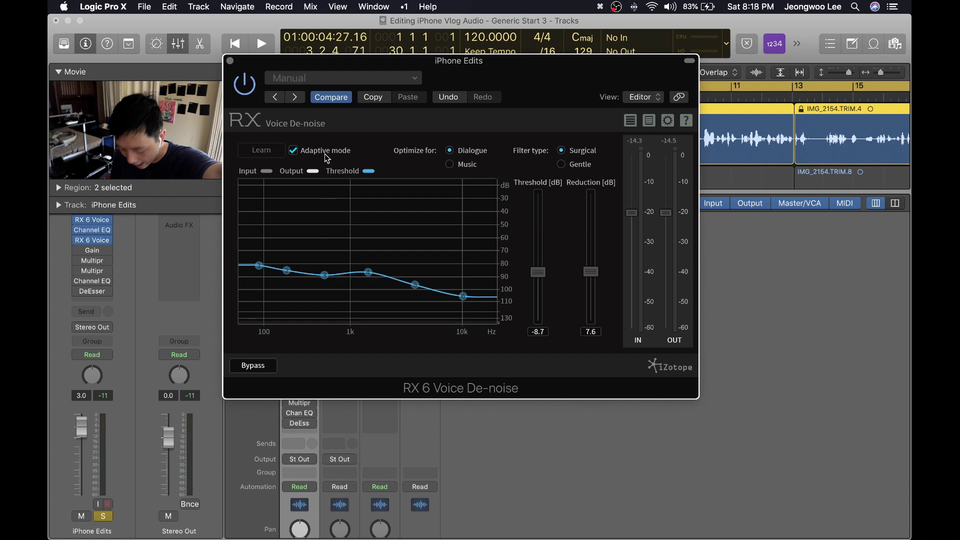
{"action": "key", "text": "space"}
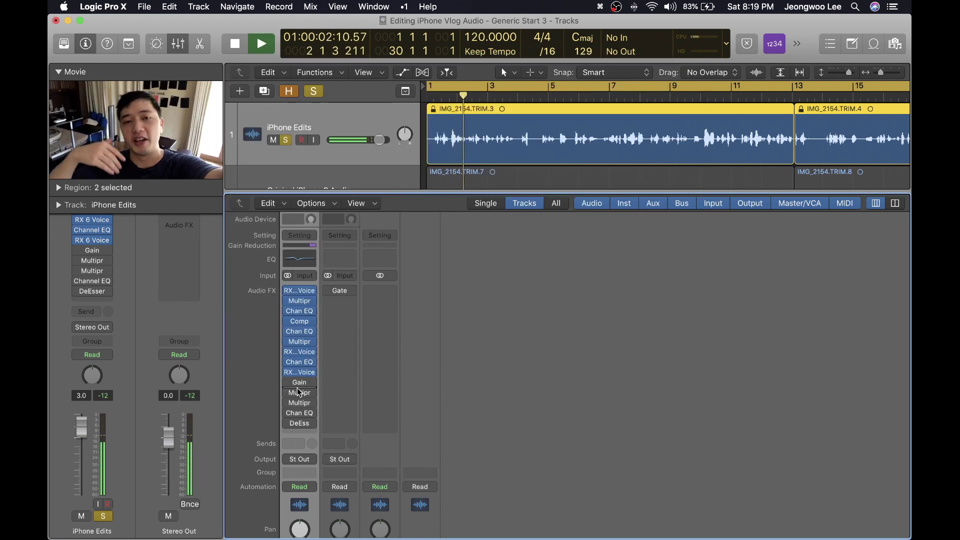
Switch on the Gain plug-in adding +6.2 dB and close the de-noise window.
{"action": "key", "text": "space"}
{"action": "left_click", "coordinate": [294, 383]}
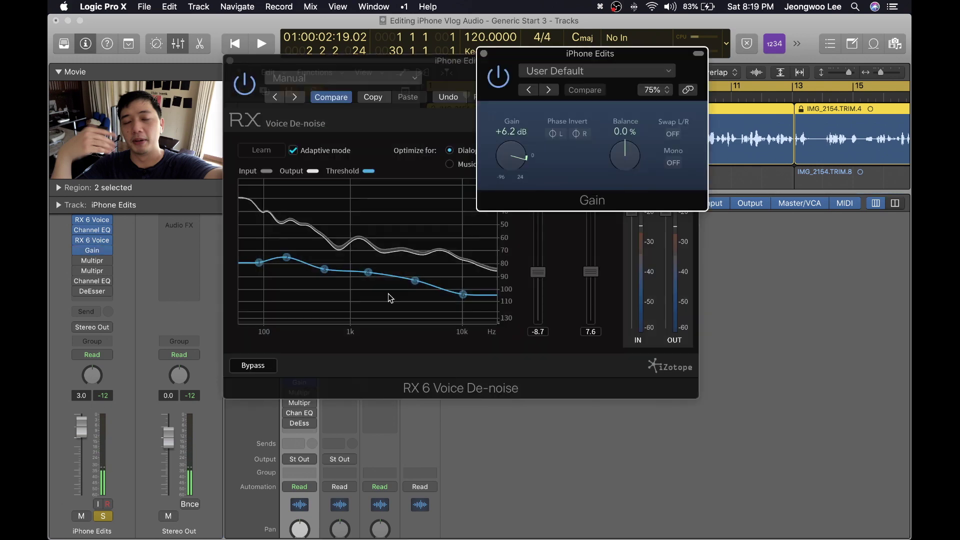
{"action": "key", "text": "super+w"}
{"action": "left_click_drag", "start_coordinate": [550, 72], "coordinate": [621, 70]}
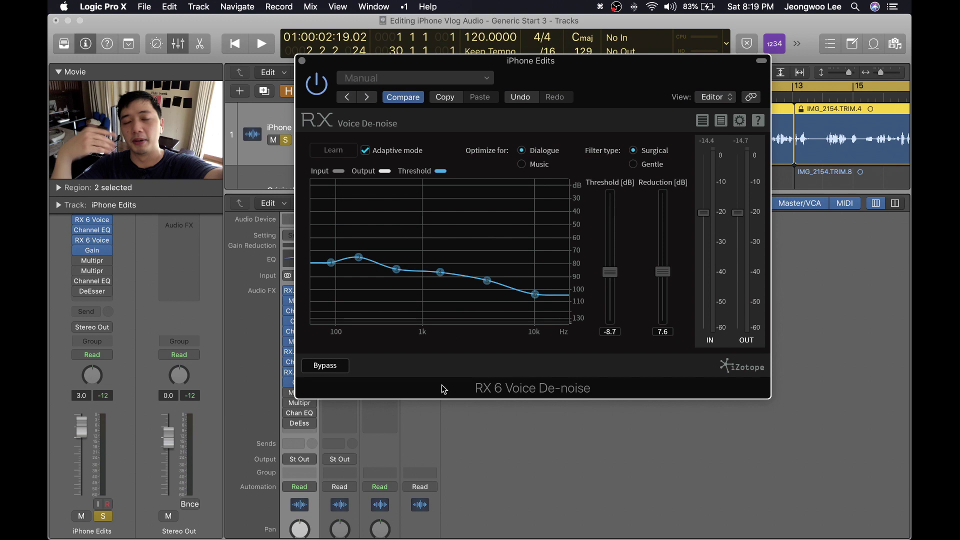
{"action": "key", "text": "super+w"}
{"action": "left_click", "coordinate": [299, 382]}
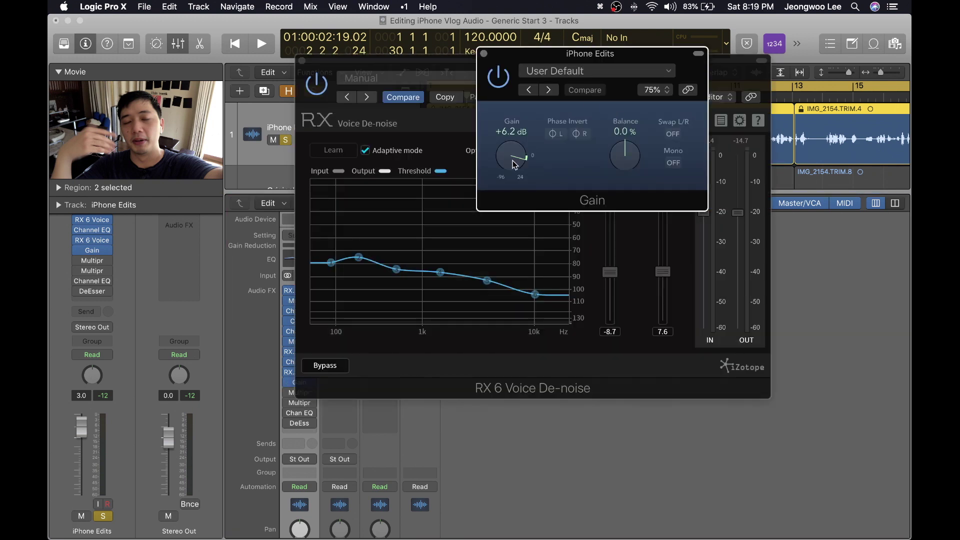
Turn on both Multipressors after Gain and arrange their windows side by side.
{"action": "key", "text": "super+w"}
{"action": "key", "text": "super+w"}
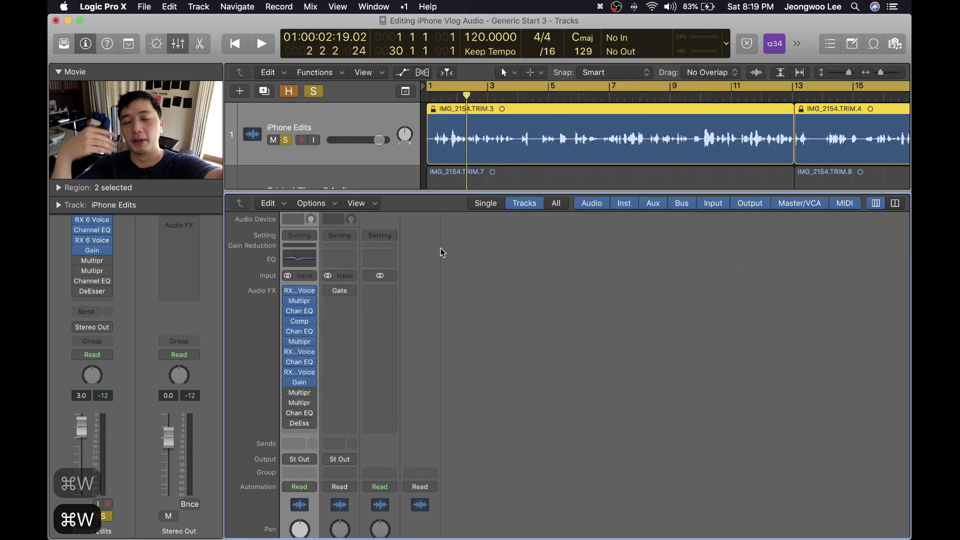
{"action": "left_click", "coordinate": [289, 392]}
{"action": "left_click", "coordinate": [300, 392]}
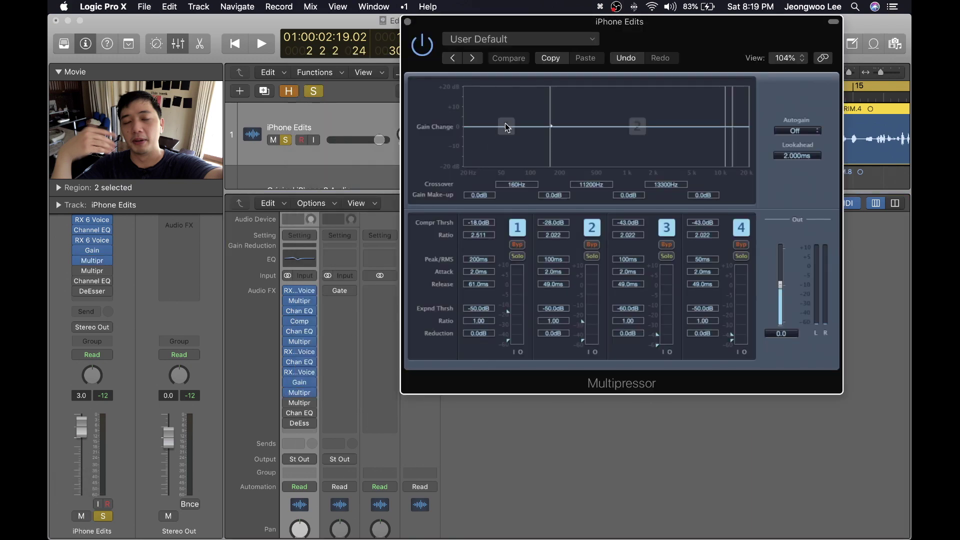
{"action": "left_click_drag", "start_coordinate": [694, 47], "coordinate": [393, 117]}
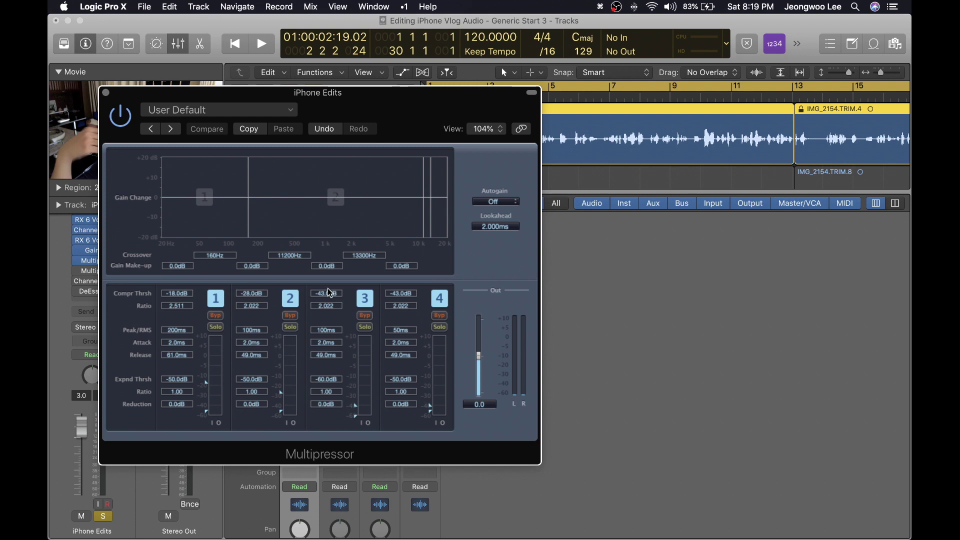
{"action": "key", "text": "super+w"}
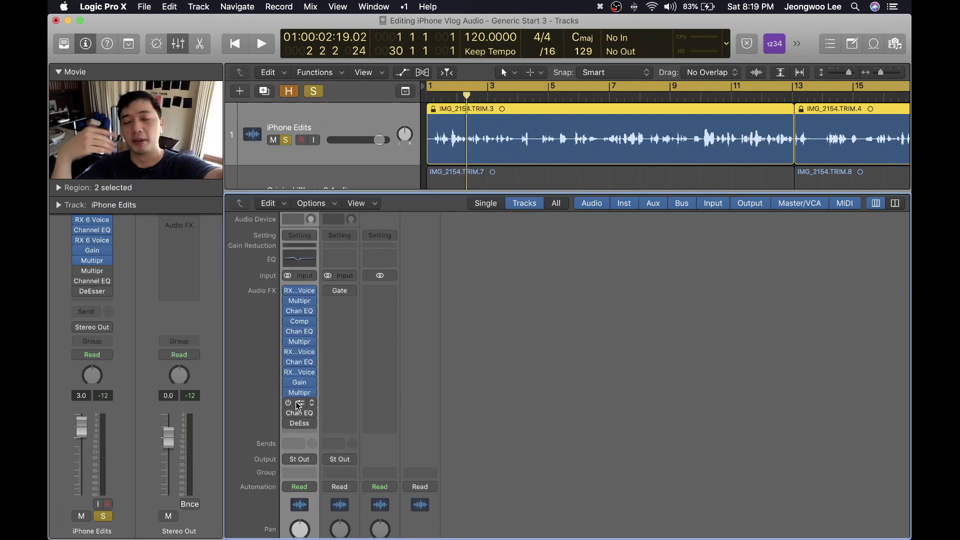
{"action": "left_click", "coordinate": [299, 406]}
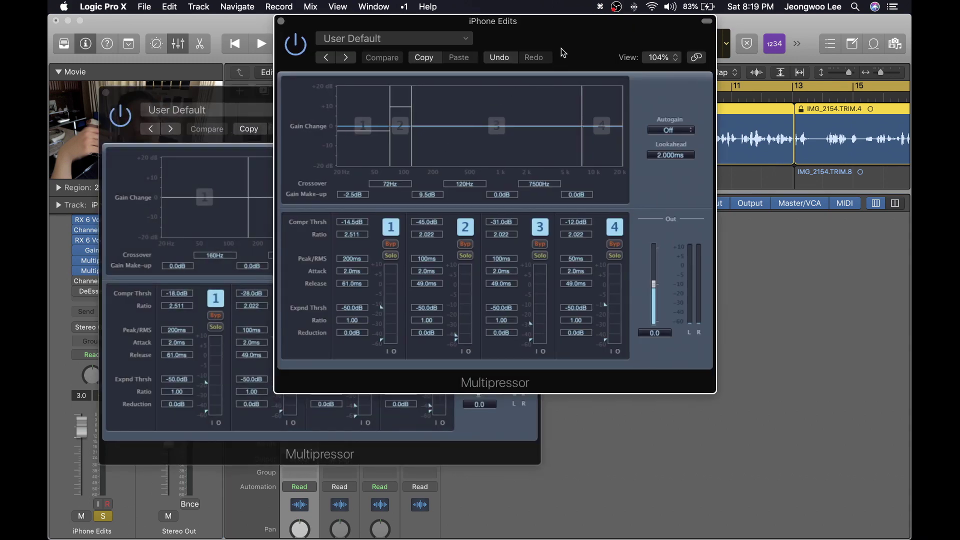
{"action": "left_click_drag", "start_coordinate": [491, 99], "coordinate": [597, 130]}
{"action": "left_click", "coordinate": [338, 109]}
{"action": "left_click_drag", "start_coordinate": [361, 108], "coordinate": [355, 75]}
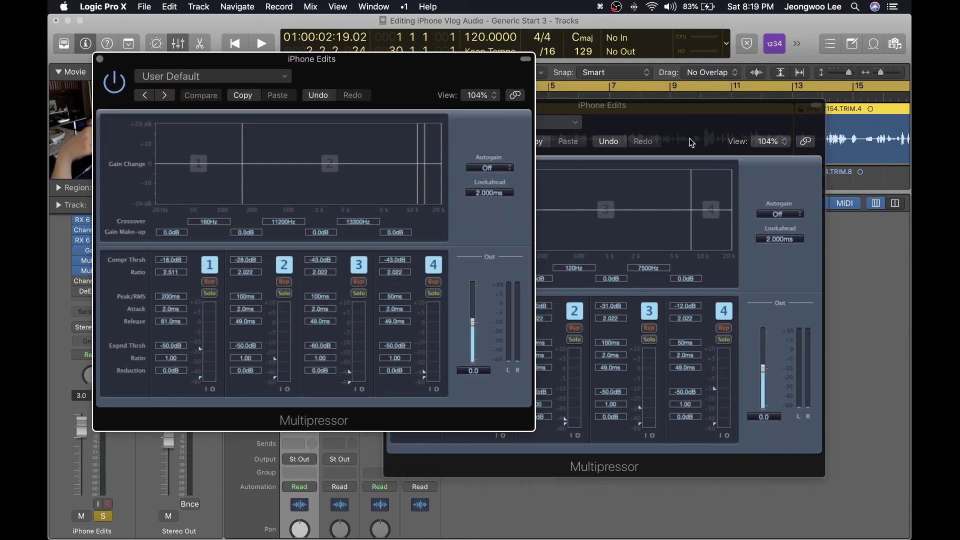
{"action": "left_click_drag", "start_coordinate": [690, 105], "coordinate": [763, 68]}
Play the track, bypassing then re-enabling Gain and both Multipressors to compare.
{"action": "key", "text": "space"}
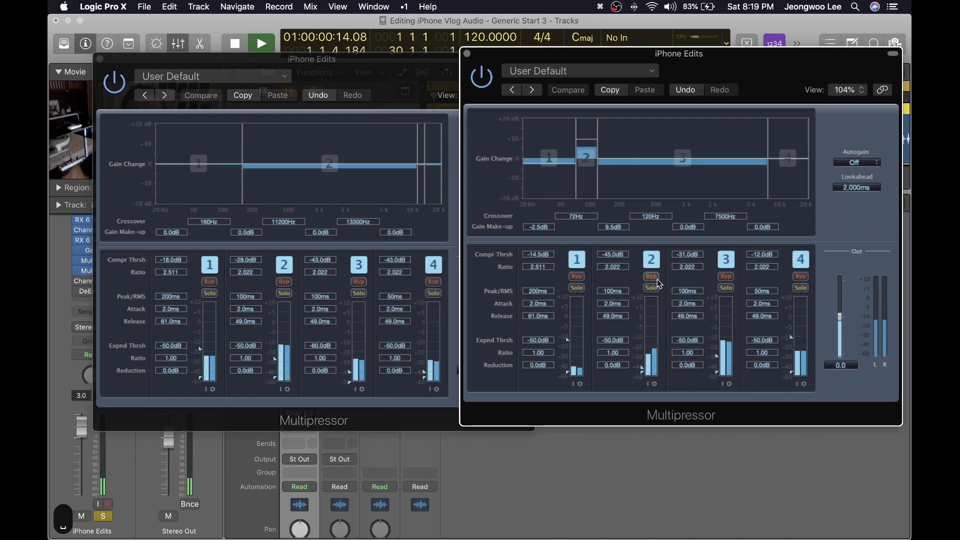
{"action": "key", "text": "v"}
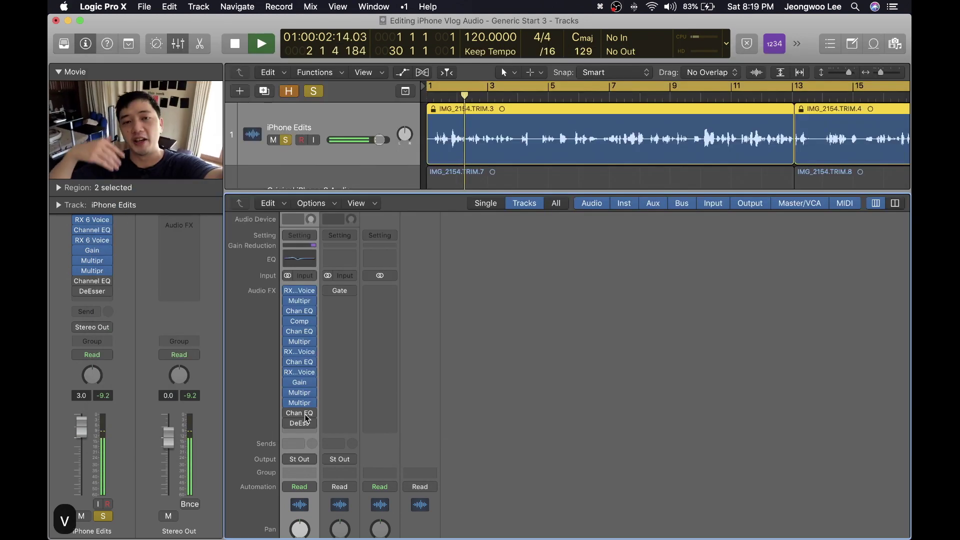
{"action": "left_click_drag", "start_coordinate": [288, 382], "coordinate": [289, 418]}
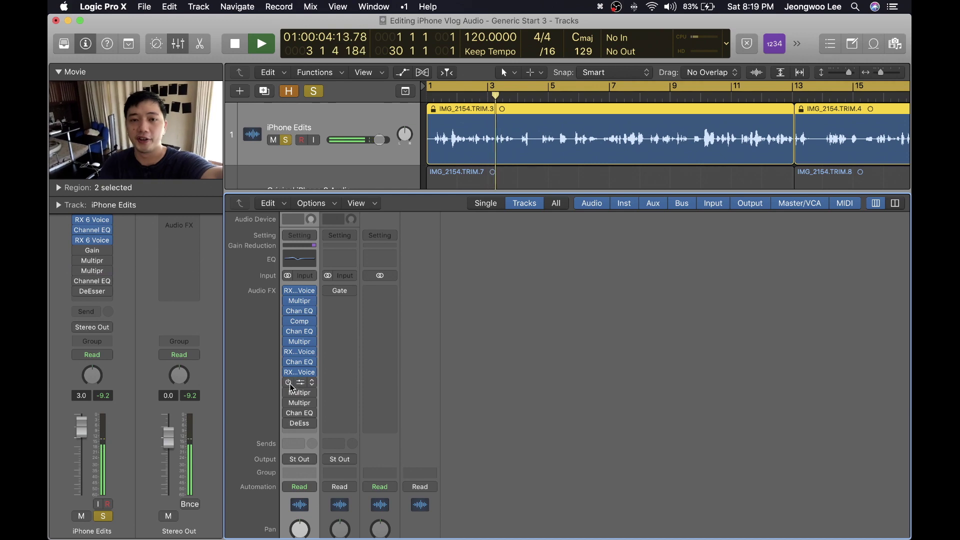
{"action": "left_click_drag", "start_coordinate": [289, 382], "coordinate": [289, 403]}
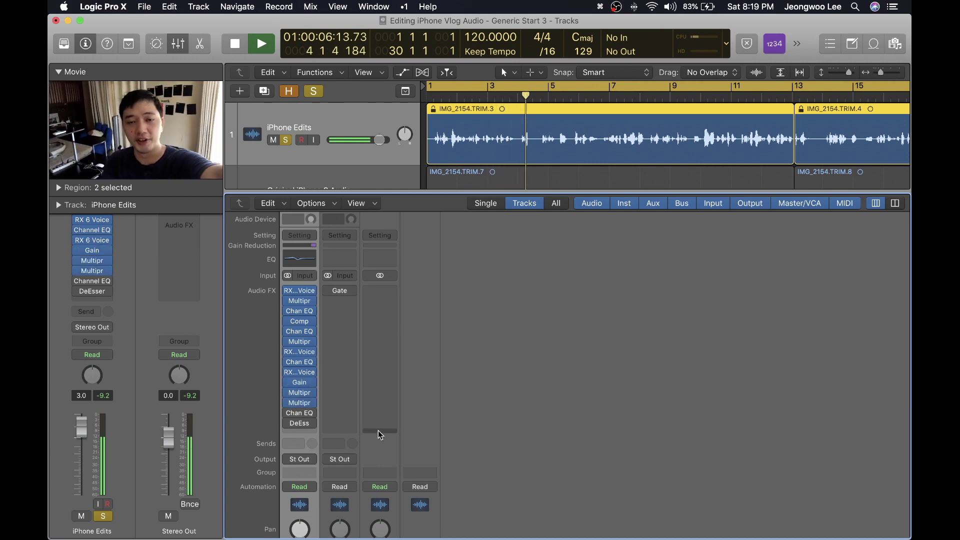
{"action": "key", "text": "v"}
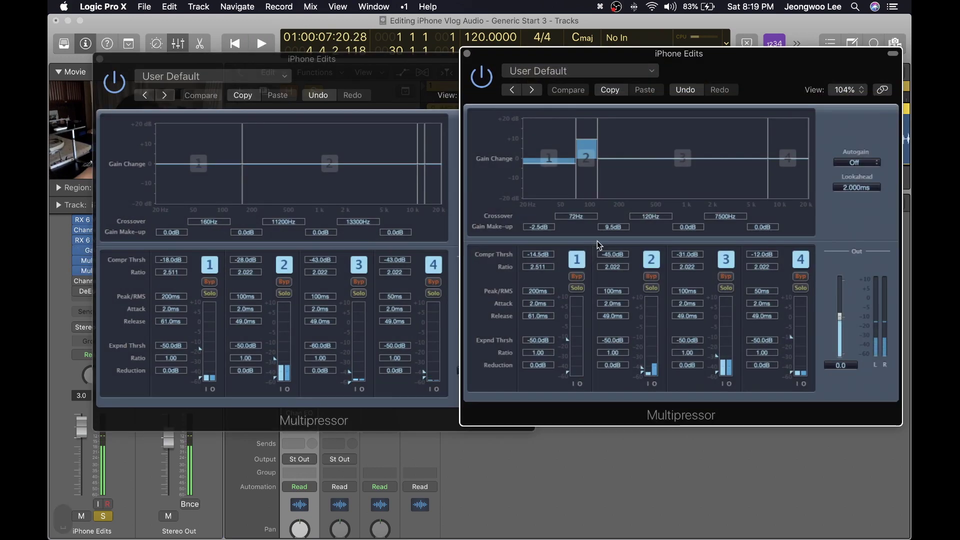
{"action": "key", "text": "super+w"}
{"action": "left_click_drag", "start_coordinate": [696, 66], "coordinate": [626, 67]}
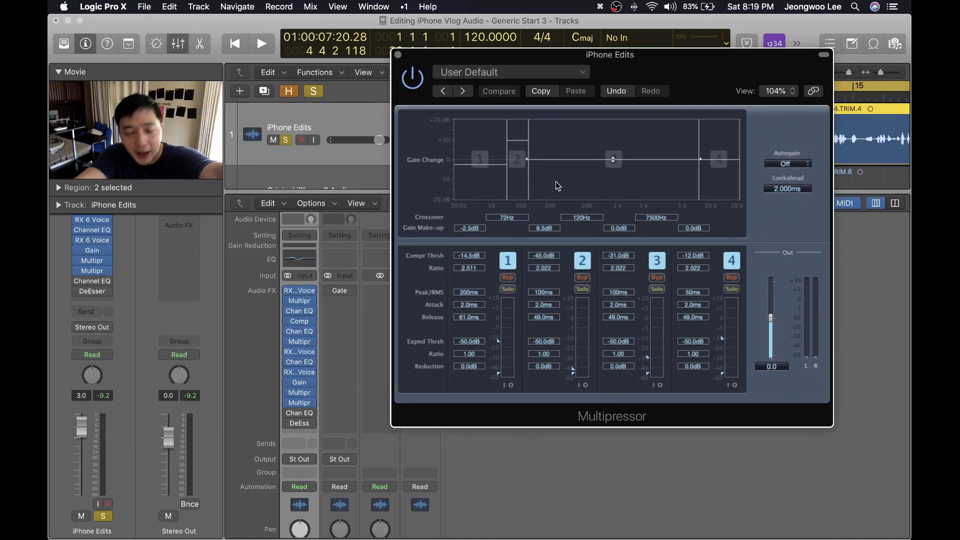
Inspect the Channel EQs cutting 5400 Hz and 198 Hz, then restart playback.
{"action": "left_click", "coordinate": [299, 361]}
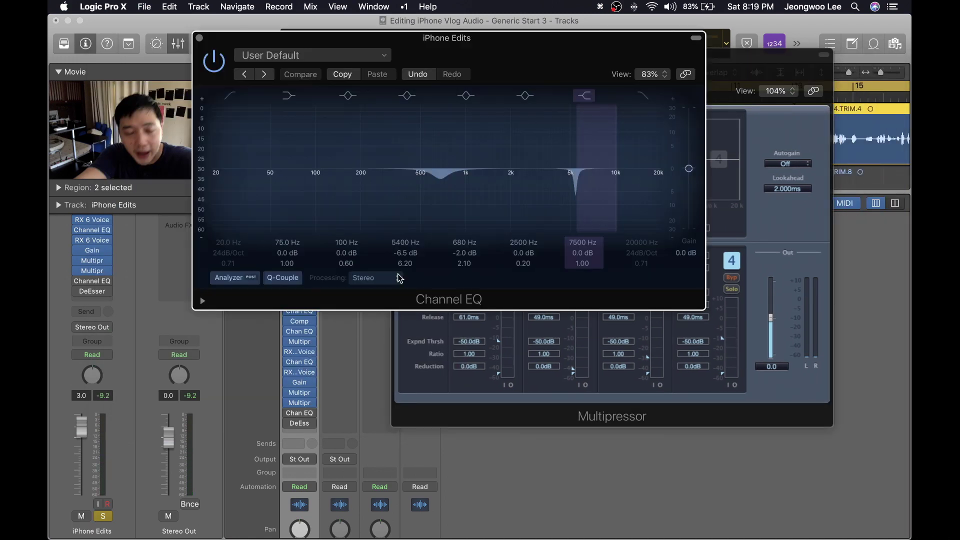
{"action": "key", "text": "super+w"}
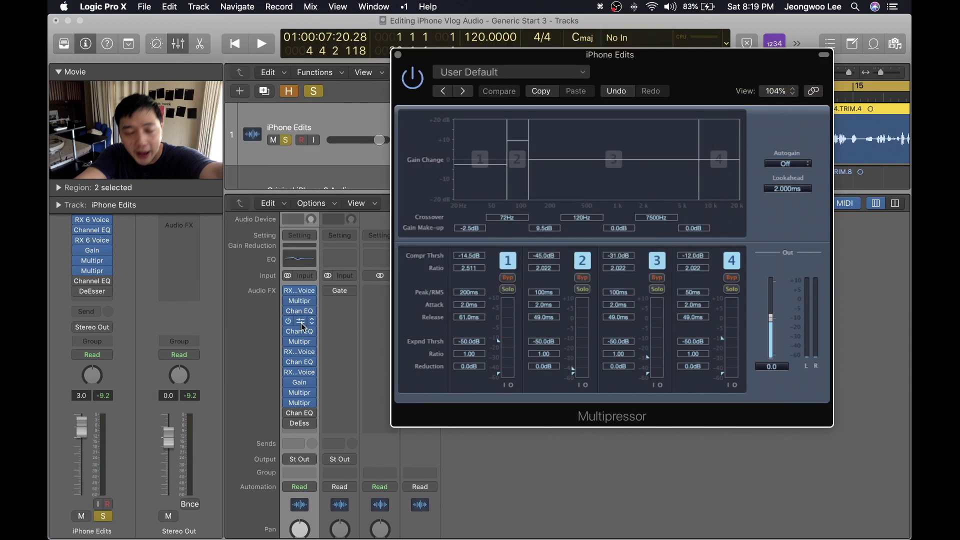
{"action": "left_click", "coordinate": [300, 331]}
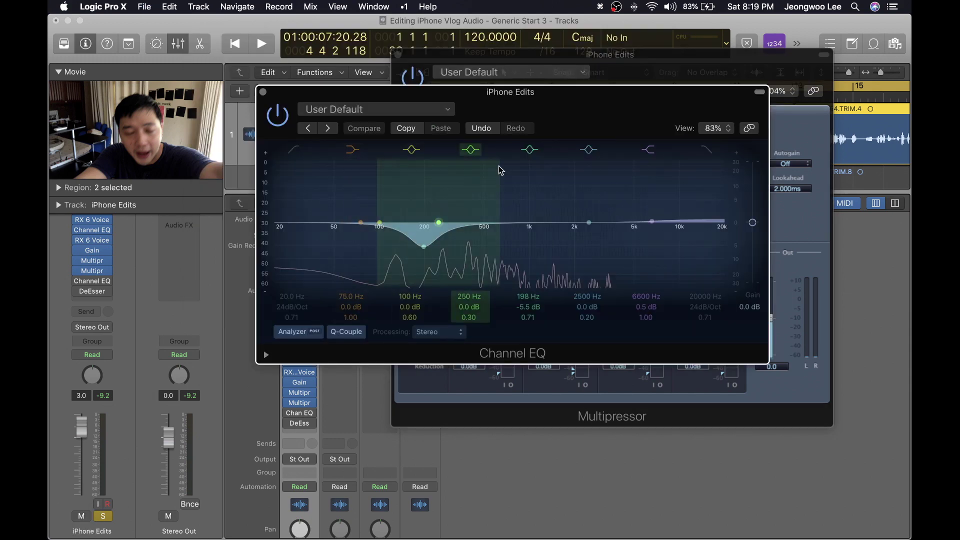
{"action": "key", "text": "super+w"}
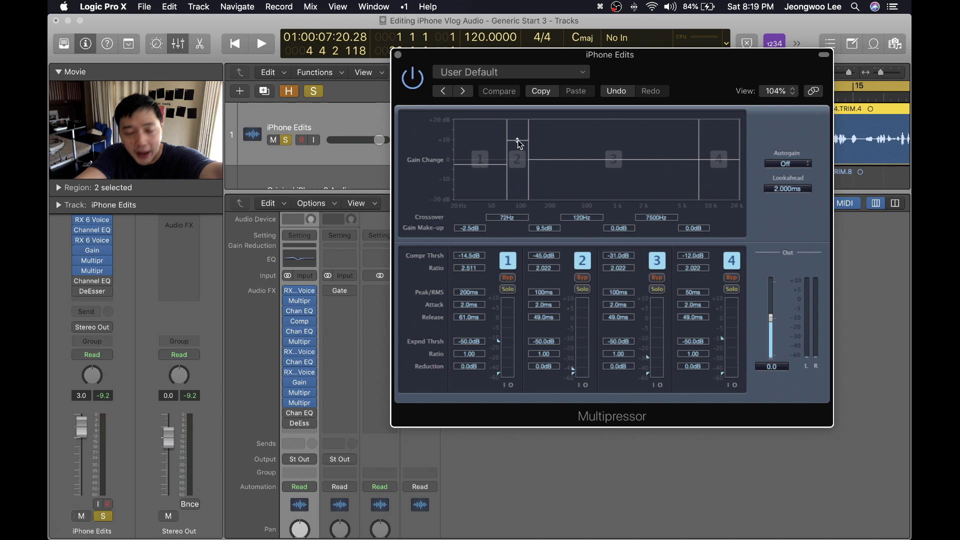
{"action": "key", "text": "space"}
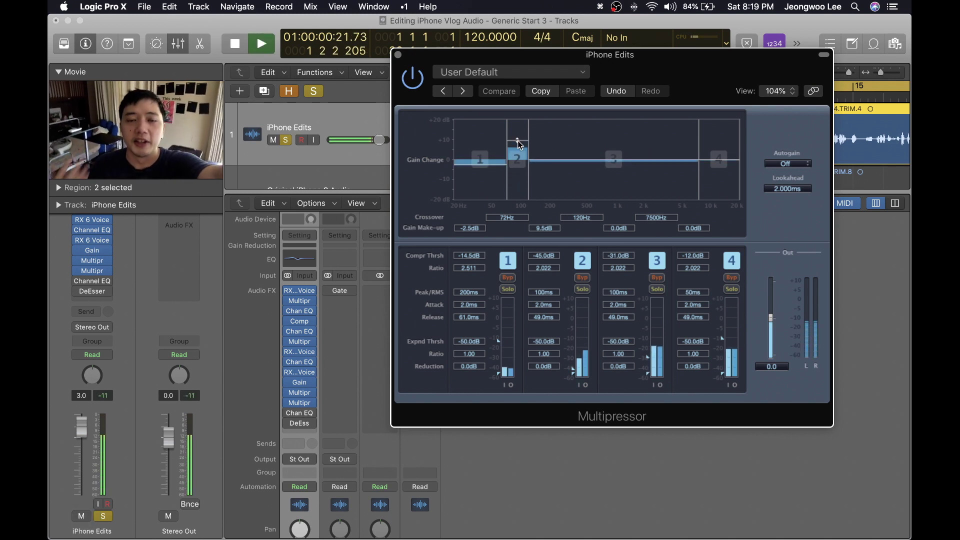
Stop playback and open the Channel EQ after the Multipressors, closing the Multipressor window.
{"action": "key", "text": "v"}
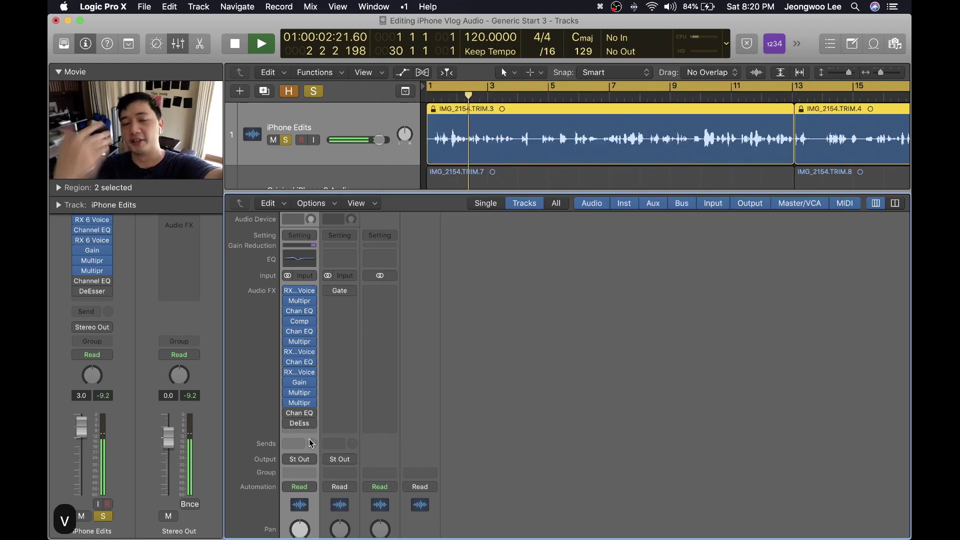
{"action": "key", "text": "v"}
{"action": "key", "text": "space"}
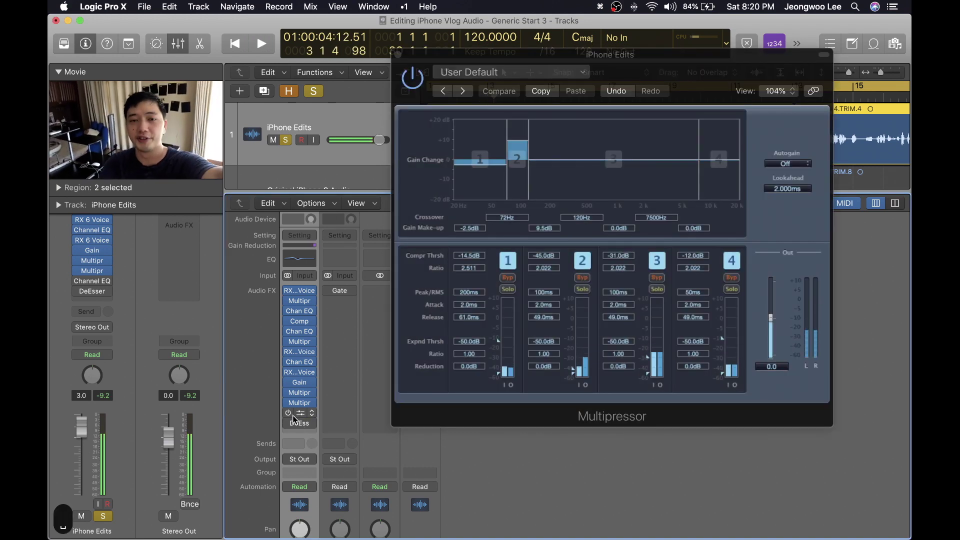
{"action": "left_click", "coordinate": [300, 414]}
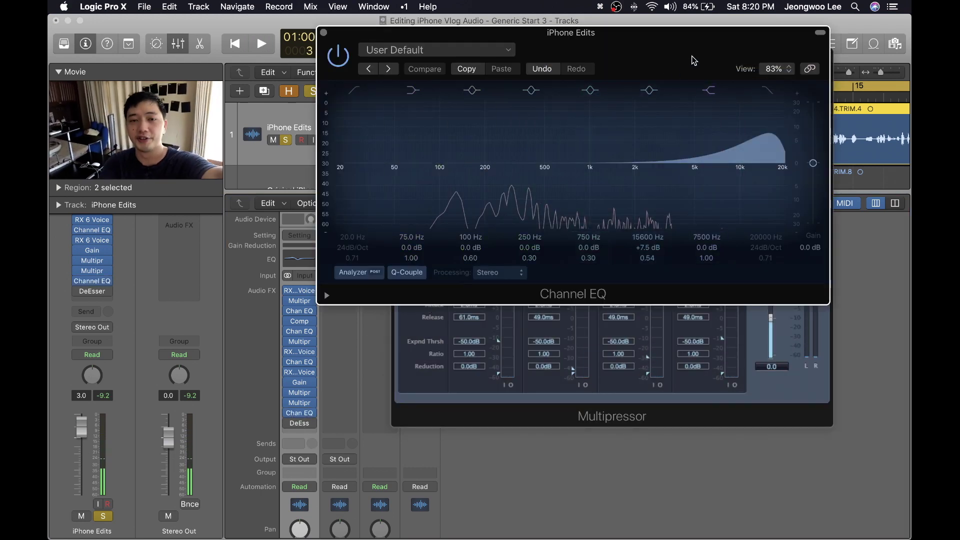
{"action": "left_click_drag", "start_coordinate": [690, 60], "coordinate": [589, 129]}
{"action": "left_click", "coordinate": [636, 64]}
{"action": "key", "text": "super+w"}
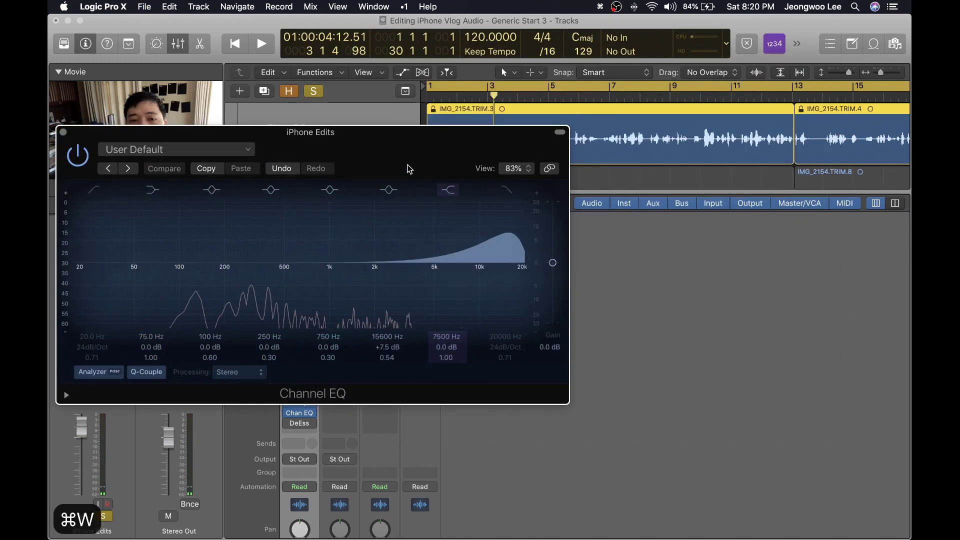
{"action": "left_click_drag", "start_coordinate": [505, 132], "coordinate": [558, 99]}
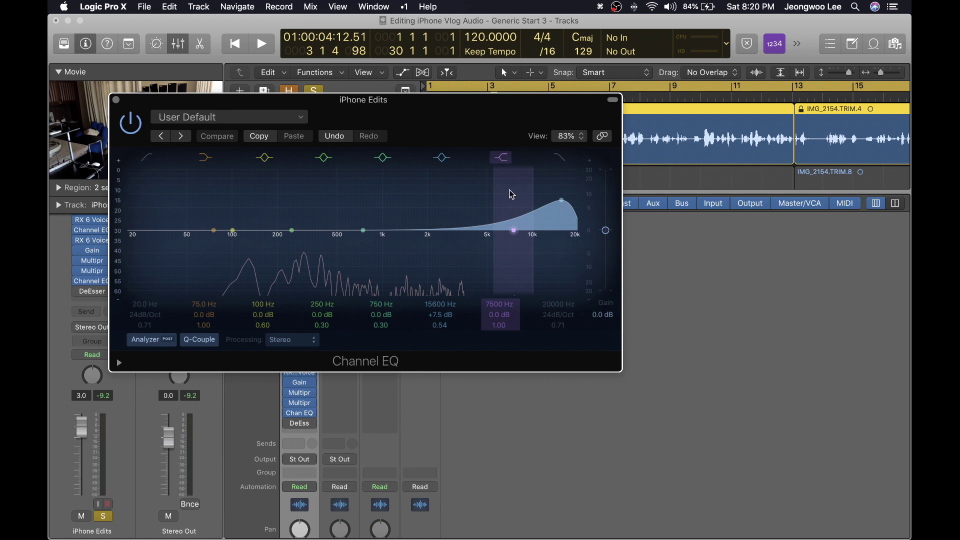
Demo a 4600 Hz +10.5 dB boost and a 1240 Hz mid boost, then switch both bands off.
{"action": "left_click_drag", "start_coordinate": [514, 234], "coordinate": [478, 200]}
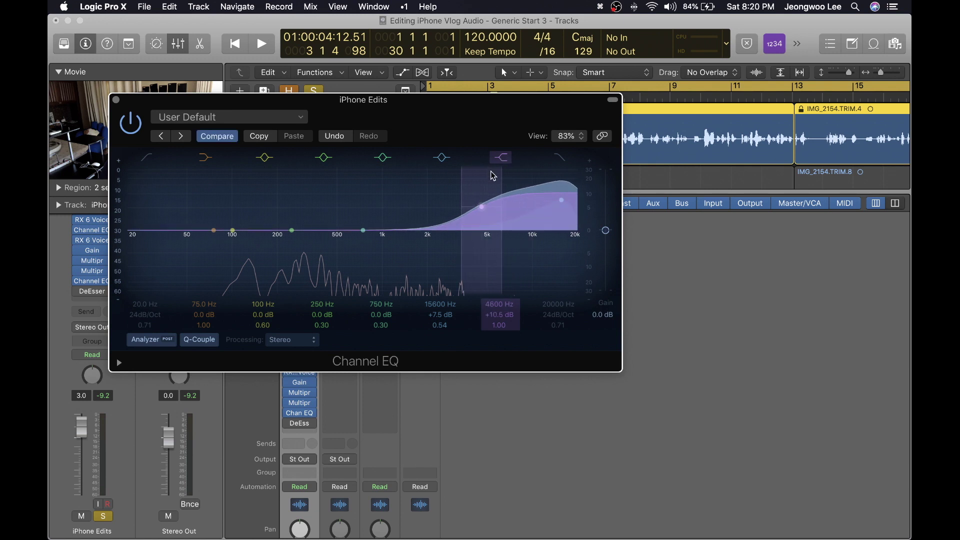
{"action": "left_click", "coordinate": [510, 159]}
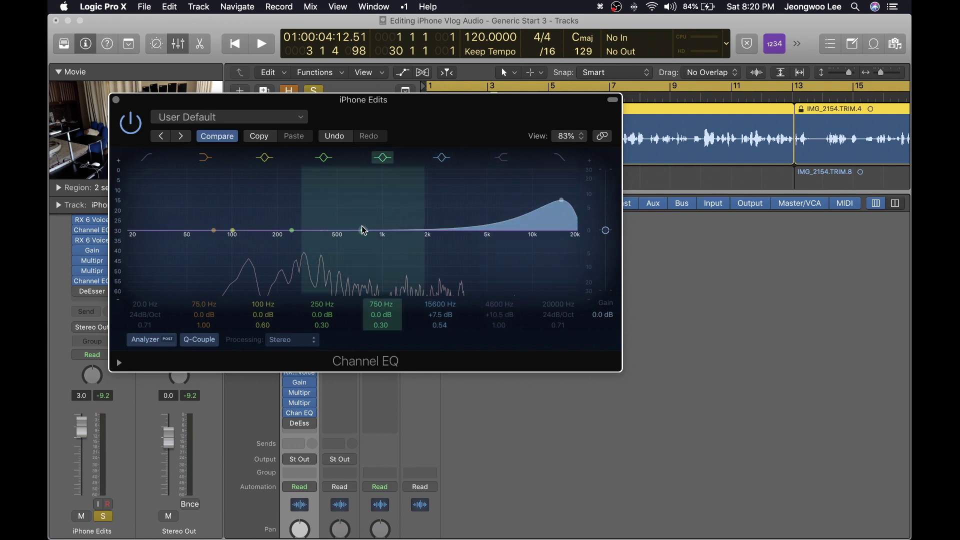
{"action": "left_click_drag", "start_coordinate": [363, 230], "coordinate": [370, 206]}
{"action": "left_click_drag", "start_coordinate": [391, 324], "coordinate": [391, 295]}
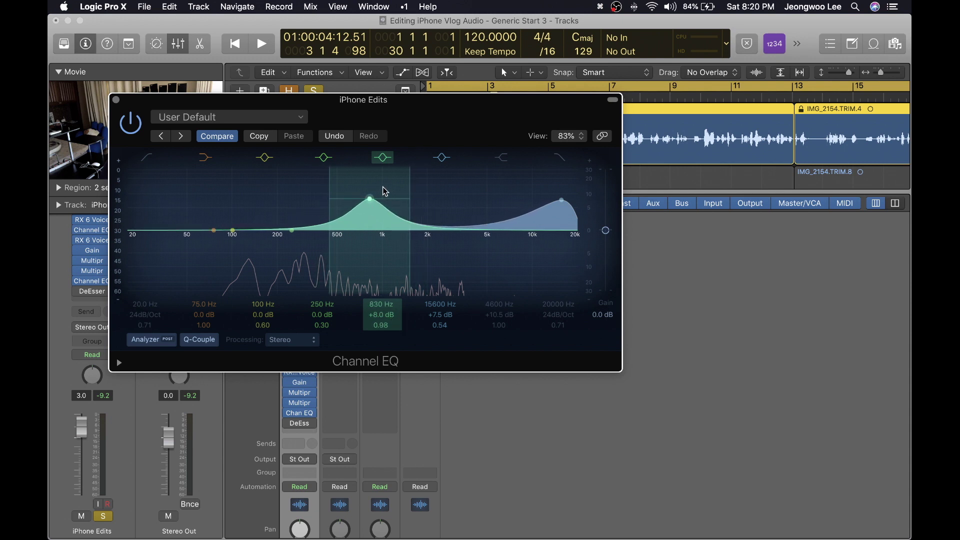
{"action": "left_click_drag", "start_coordinate": [369, 202], "coordinate": [396, 195]}
{"action": "left_click", "coordinate": [383, 158]}
Close the EQ window and briefly play the processed vocal.
{"action": "key", "text": "Return"}
{"action": "key", "text": "space"}
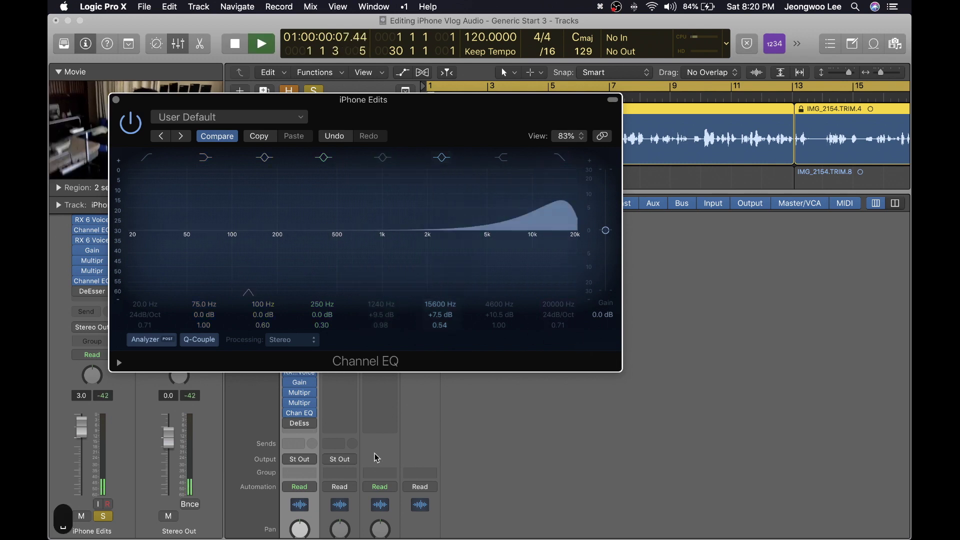
{"action": "key", "text": "super+w"}
{"action": "mouse_move", "coordinate": [291, 414]}
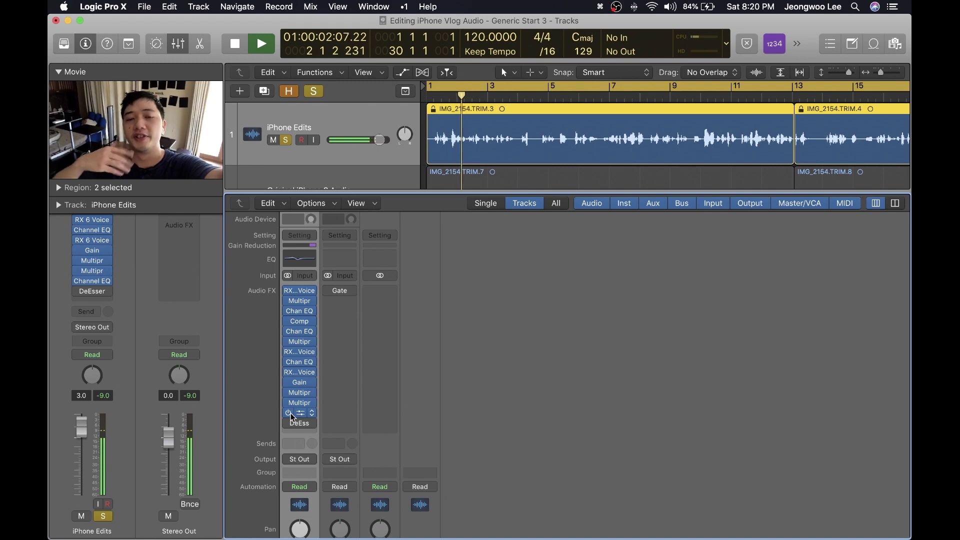
{"action": "key", "text": "space"}
{"action": "key", "text": "v"}
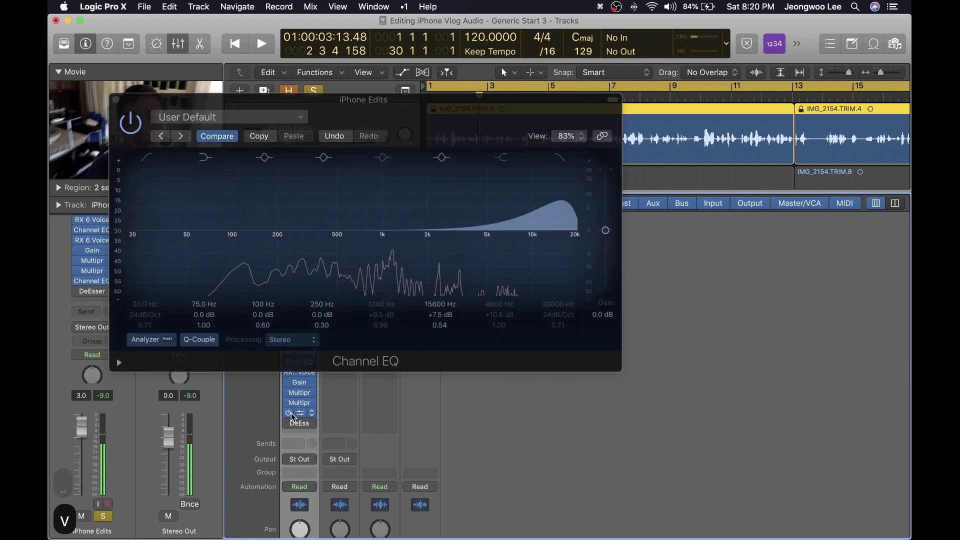
{"action": "key", "text": "v"}
{"action": "left_click", "coordinate": [293, 424]}
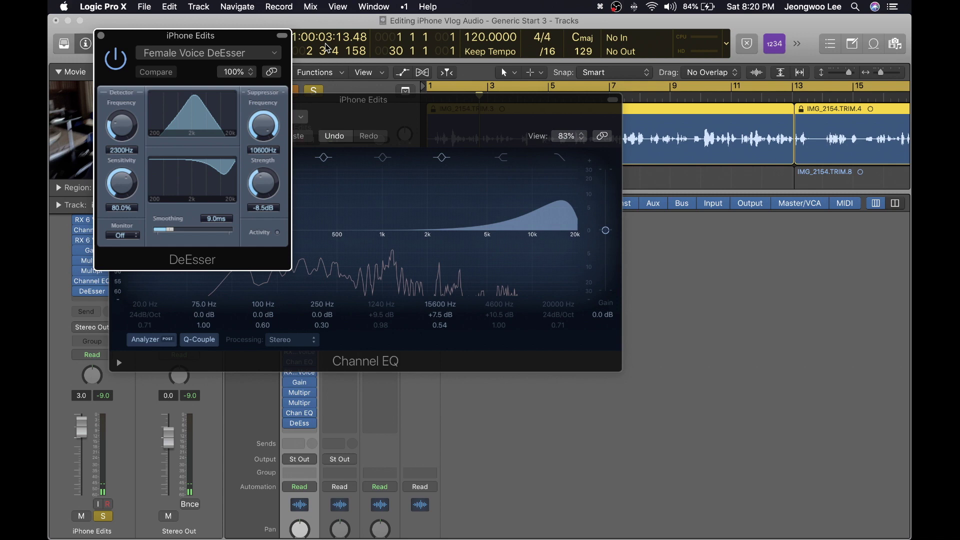
{"action": "left_click", "coordinate": [410, 98]}
{"action": "key", "text": "super+w"}
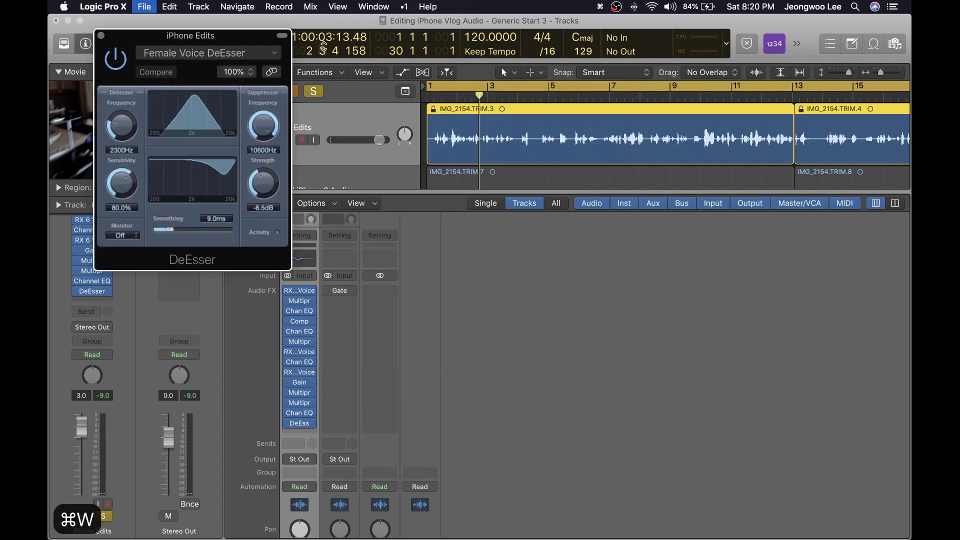
{"action": "left_click_drag", "start_coordinate": [248, 36], "coordinate": [459, 37]}
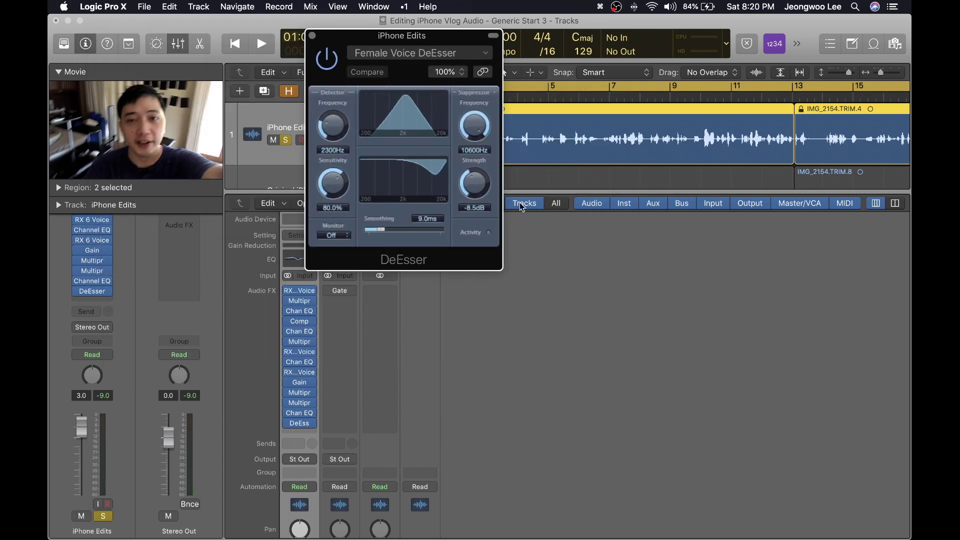
{"action": "left_click", "coordinate": [400, 55]}
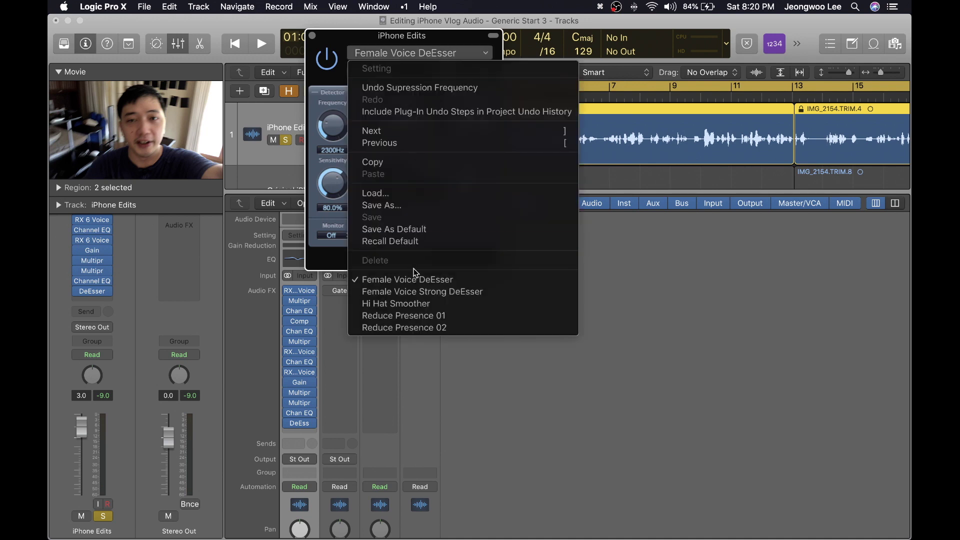
{"action": "left_click", "coordinate": [405, 280]}
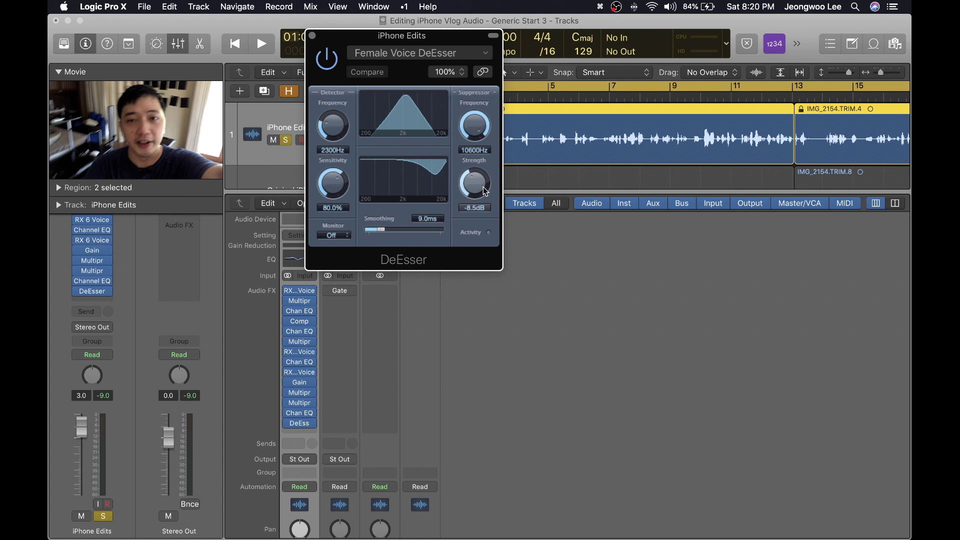
Hide the mixer and zoom out to show both the iPhone Edits and Original iPhone 8 Audio tracks.
{"action": "key", "text": "v"}
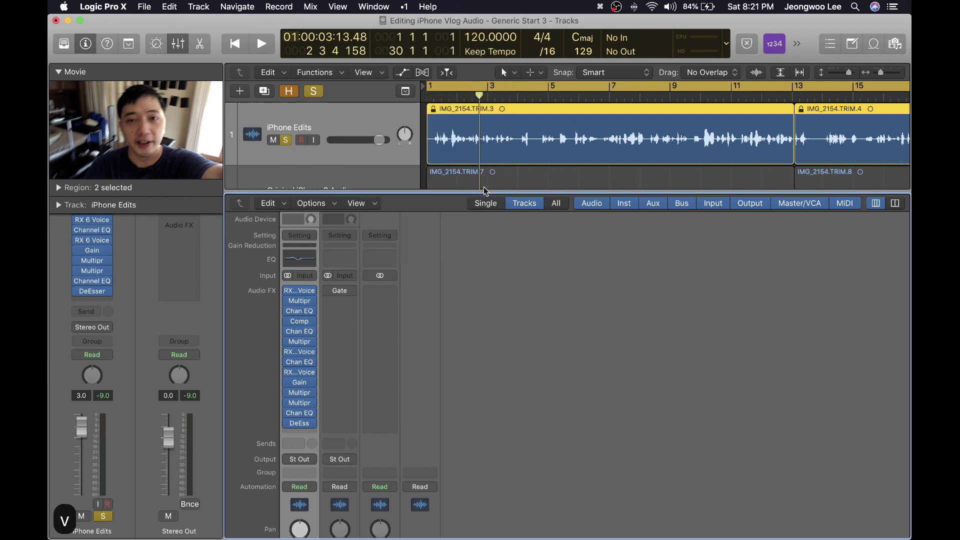
{"action": "key", "text": "space"}
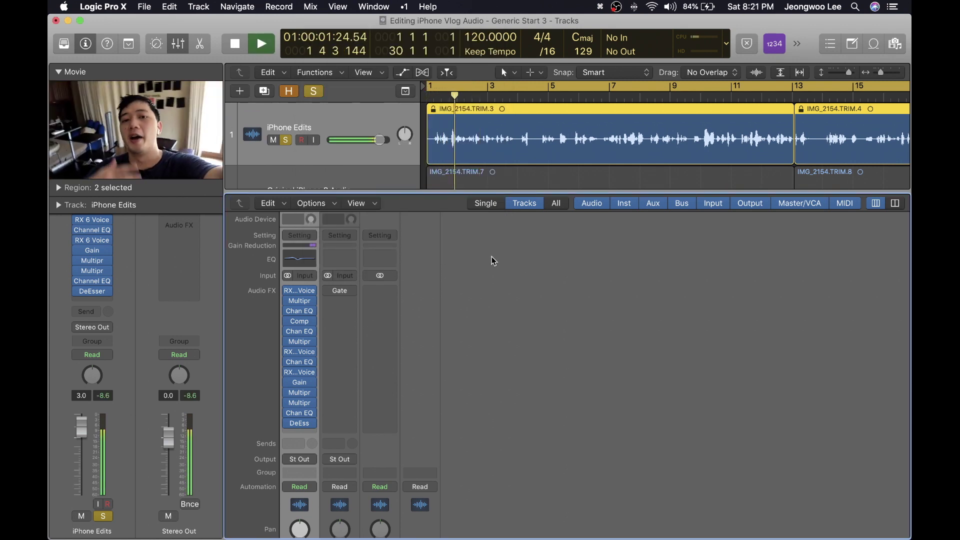
{"action": "key", "text": "x"}
{"action": "key", "text": "super+Left"}
{"action": "key", "text": "super+Left"}
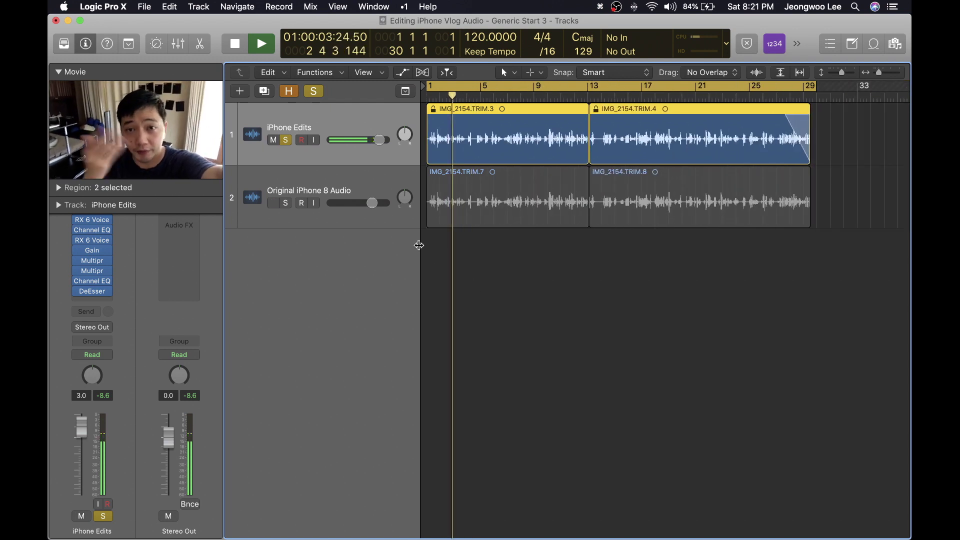
{"action": "key", "text": "space"}
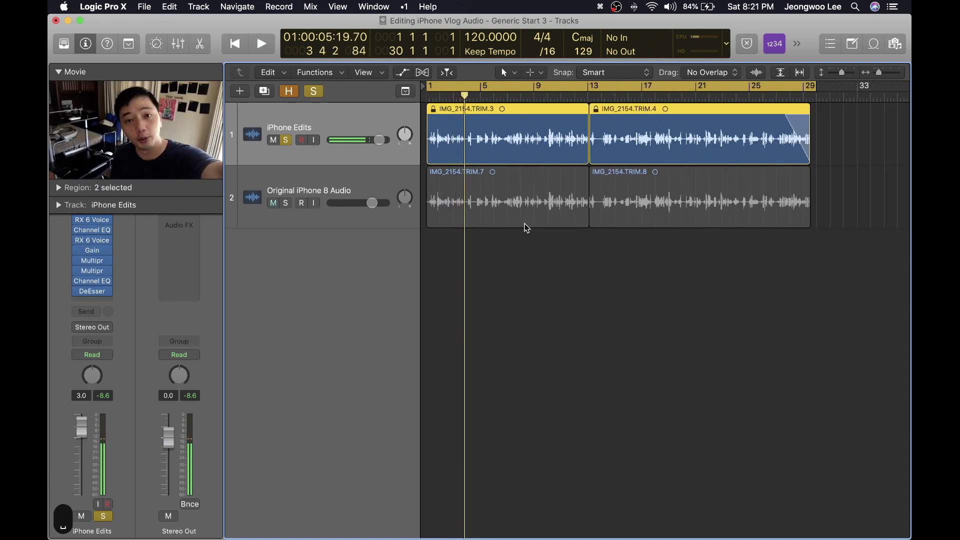
Play the original unprocessed audio with a cycle range over bars 6 to 15.
{"action": "key", "text": "ctrl+s"}
{"action": "key", "text": "ctrl+m"}
{"action": "key", "text": "Down"}
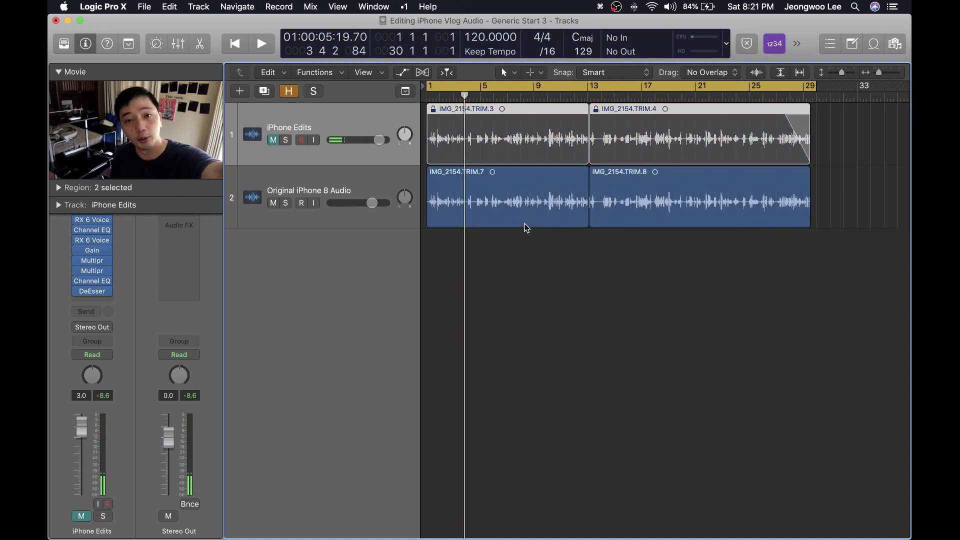
{"action": "key", "text": "Return"}
{"action": "key", "text": "space"}
{"action": "left_click_drag", "start_coordinate": [495, 86], "coordinate": [617, 86]}
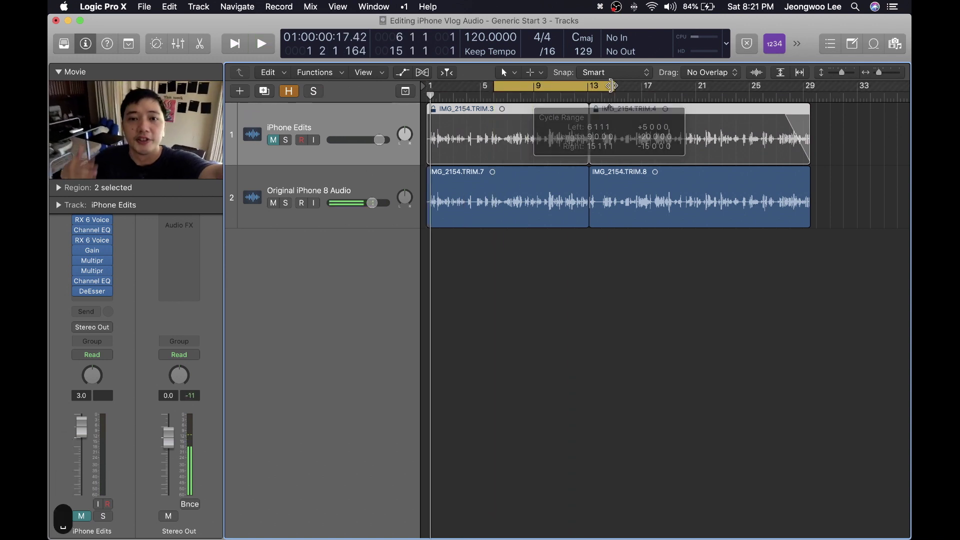
Solo the processed iPhone Edits track, play it over the cycle, then turn cycling off.
{"action": "left_click", "coordinate": [278, 140]}
{"action": "key", "text": "ctrl+s"}
{"action": "key", "text": "space"}
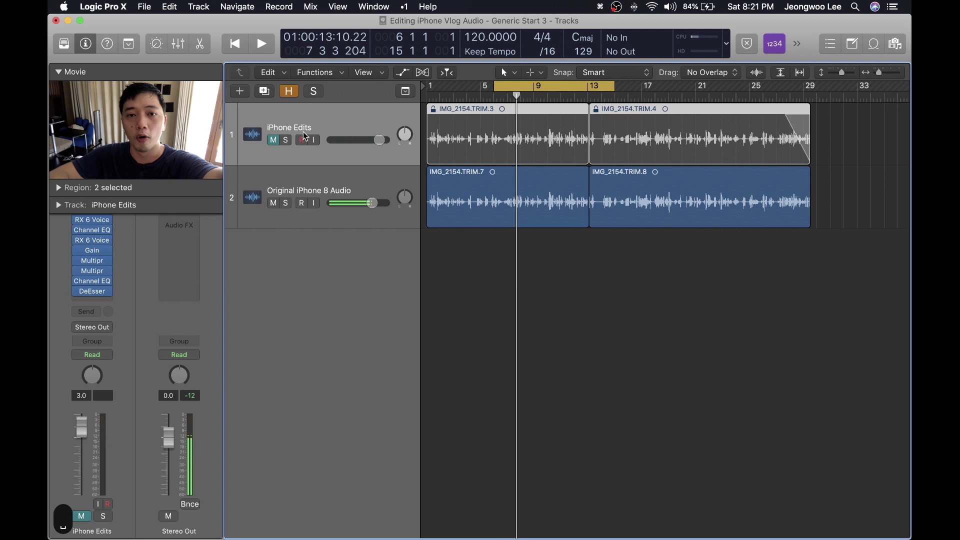
{"action": "left_click", "coordinate": [303, 131]}
{"action": "key", "text": "space"}
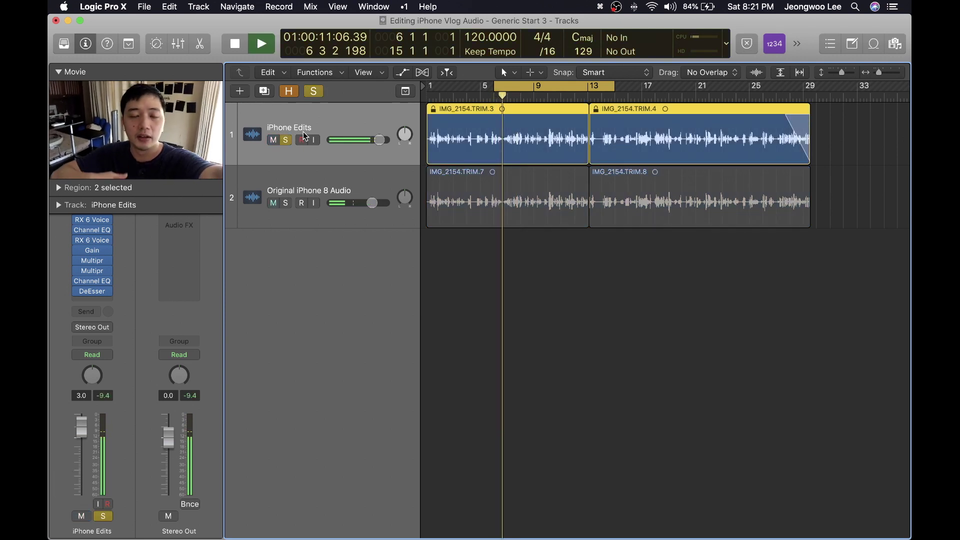
{"action": "key", "text": "c"}
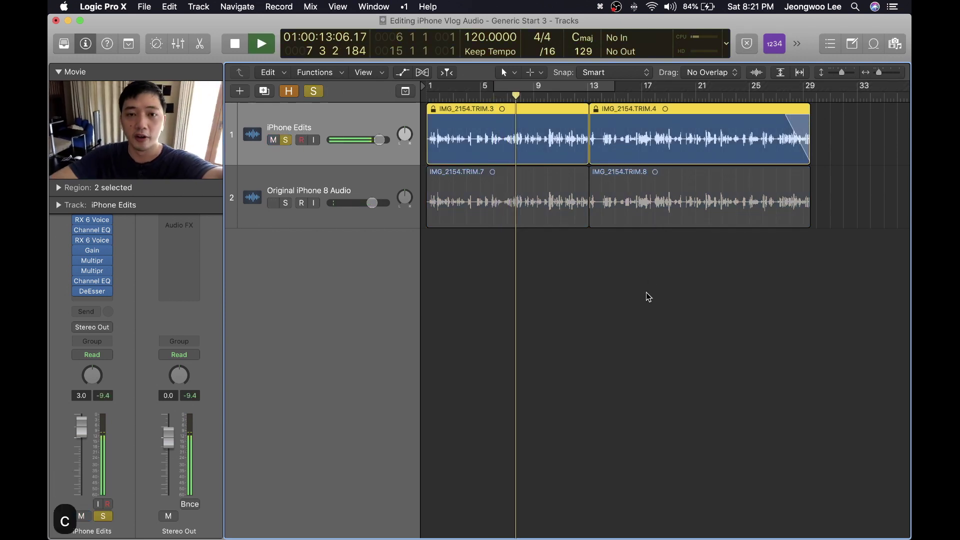
{"action": "left_click", "coordinate": [647, 293], "text": "ctrl+alt"}
{"action": "left_click", "coordinate": [646, 292], "text": "ctrl+alt"}
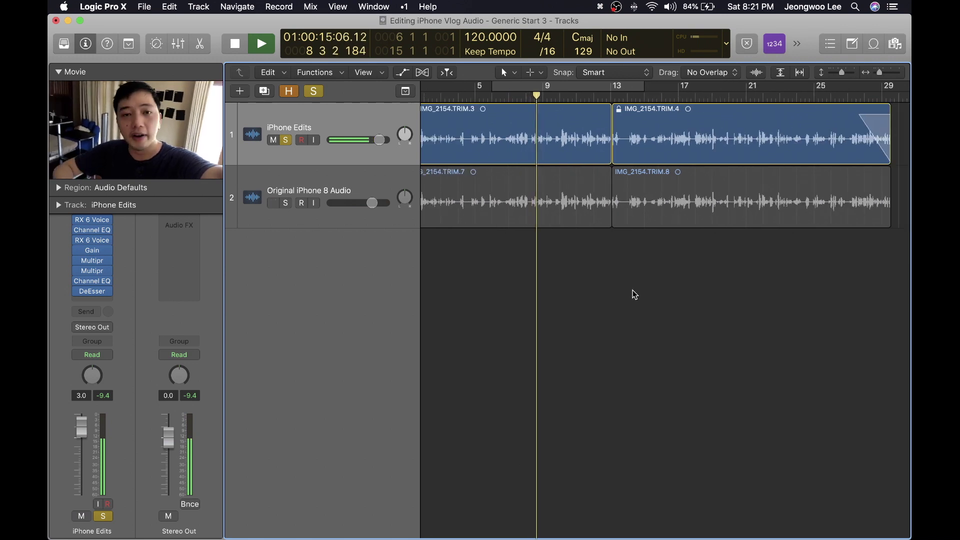
{"action": "key", "text": "space"}
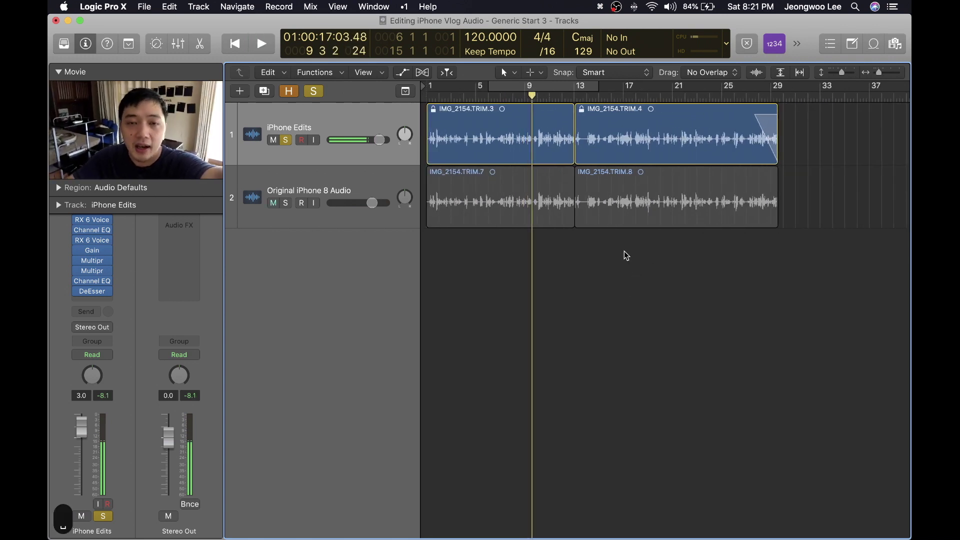